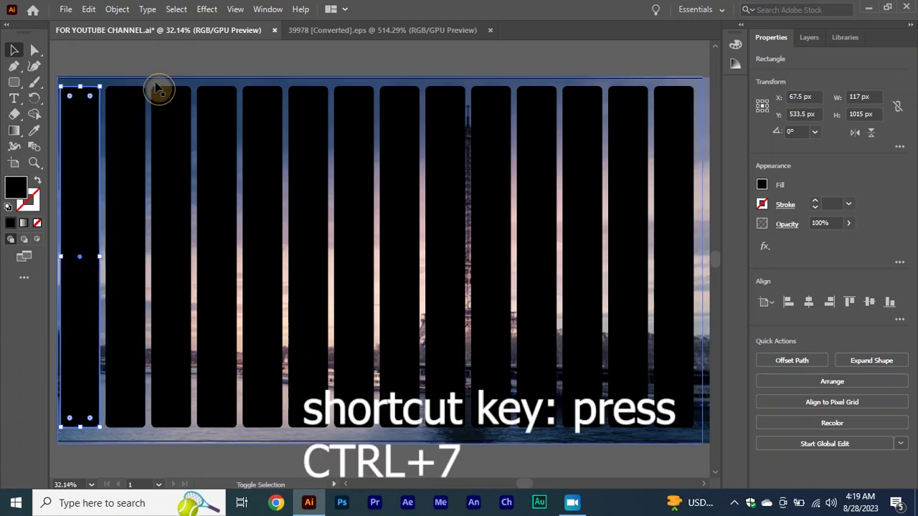
- Clip the Eiffel Tower photo into the first three rounded bars on the left
shift+click(158, 88)
right_click(155, 126)
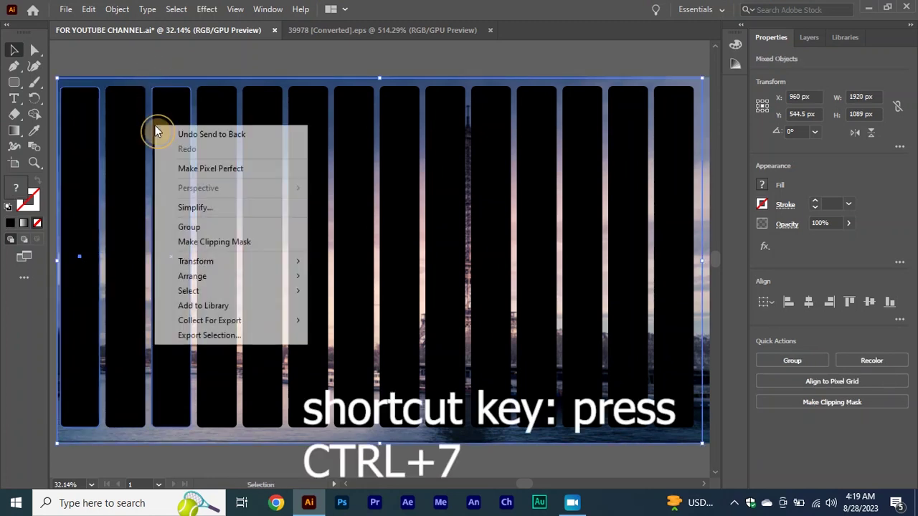
click(235, 244)
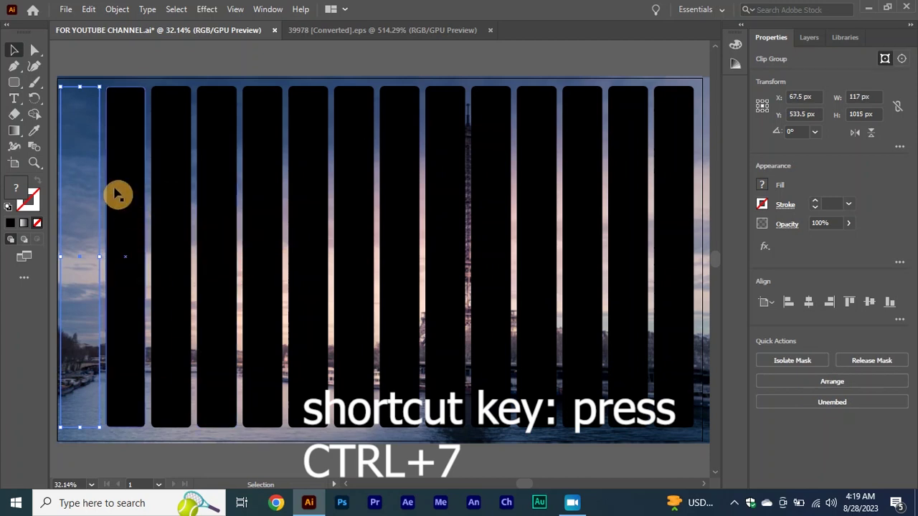
shift+click(172, 90)
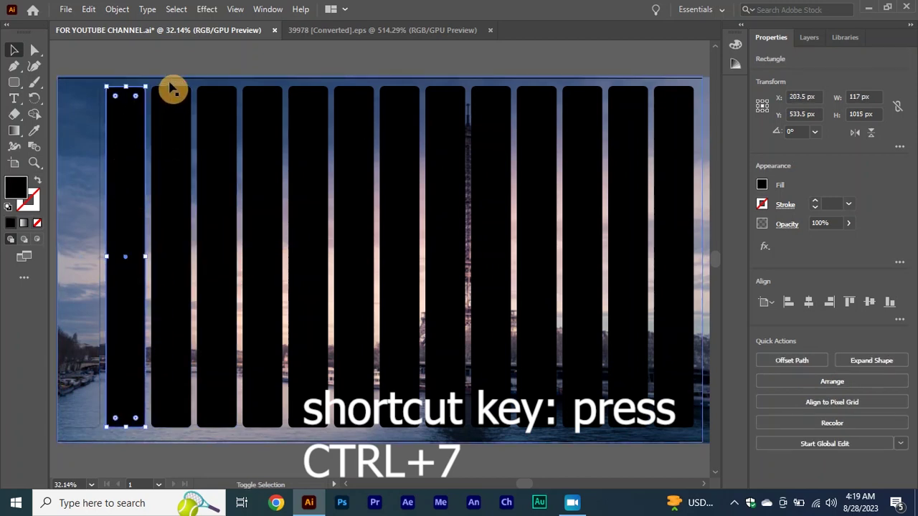
key(ctrl+7)
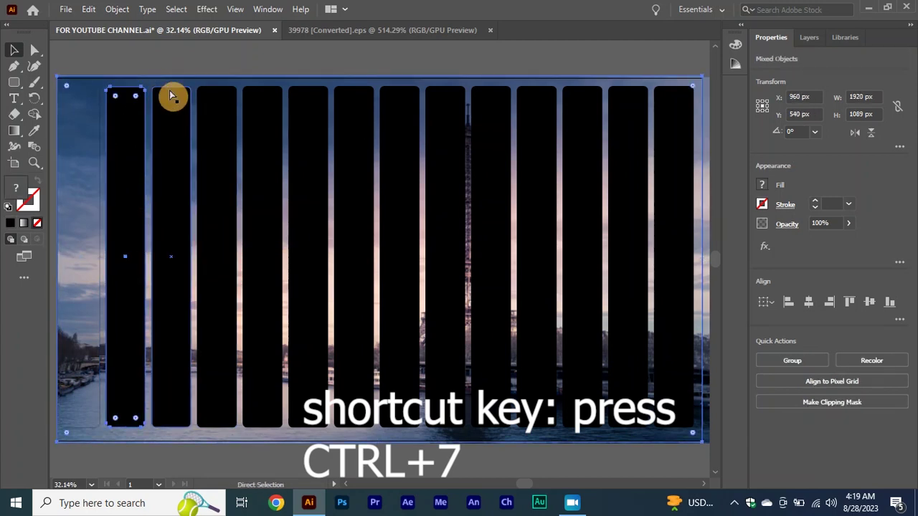
click(173, 89)
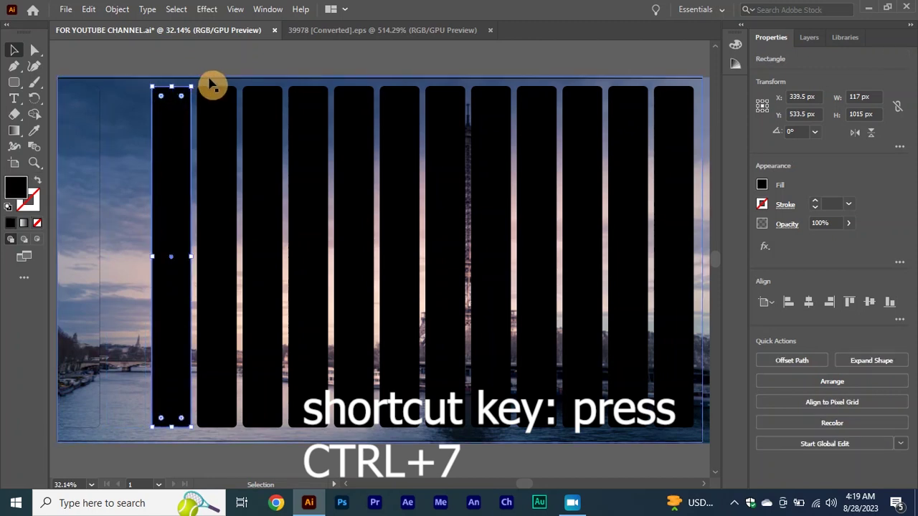
click(213, 87)
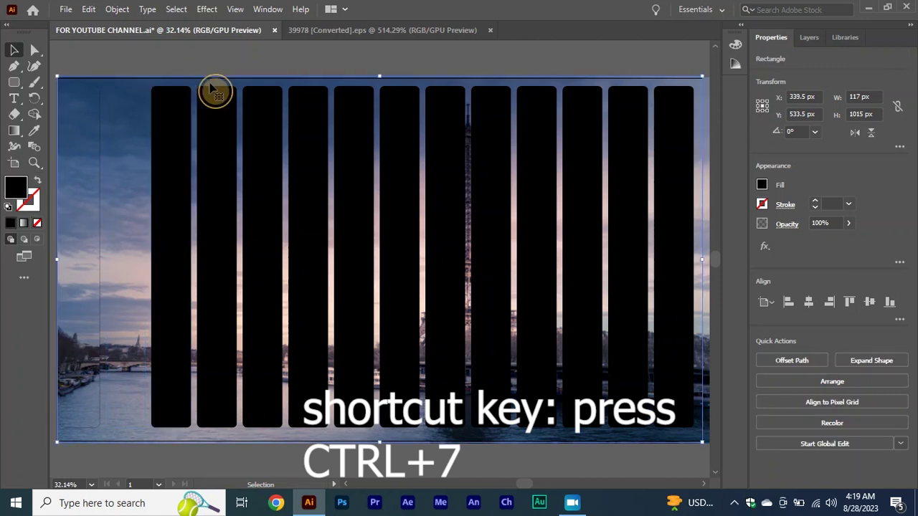
ctrl+click(179, 135)
key(ctrl+7)
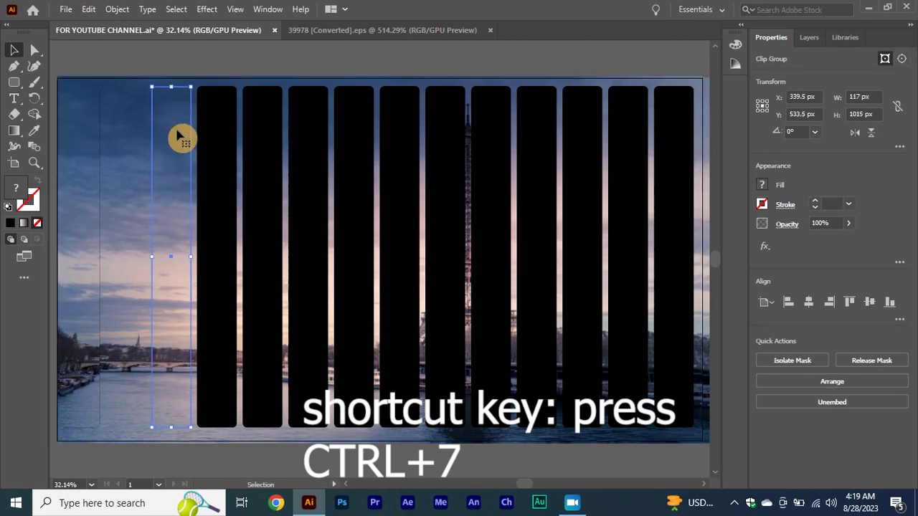
click(207, 141)
- Clip the photo into the fourth, fifth and sixth bars
shift+click(271, 223)
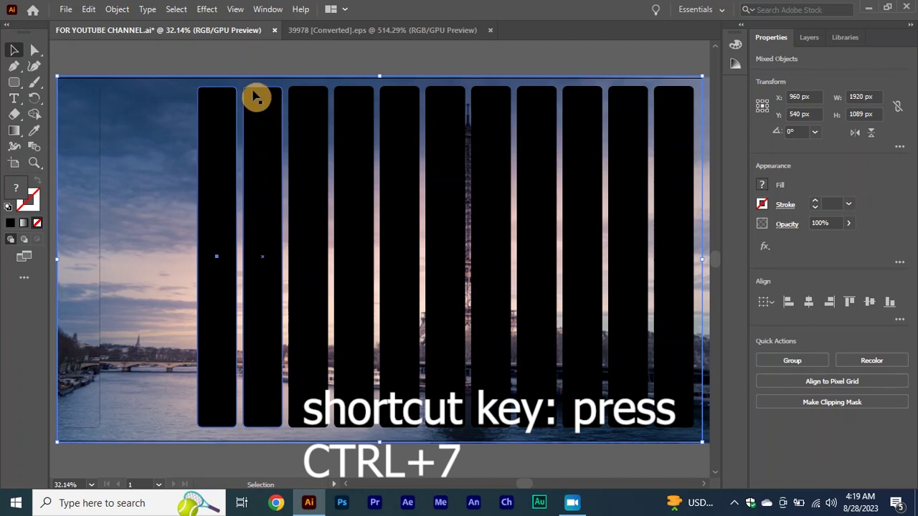
shift+click(256, 99)
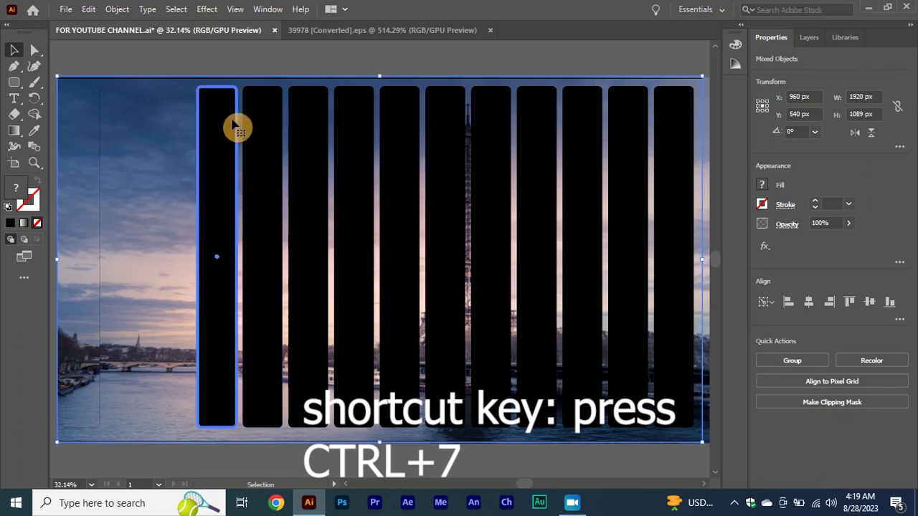
key(ctrl+7)
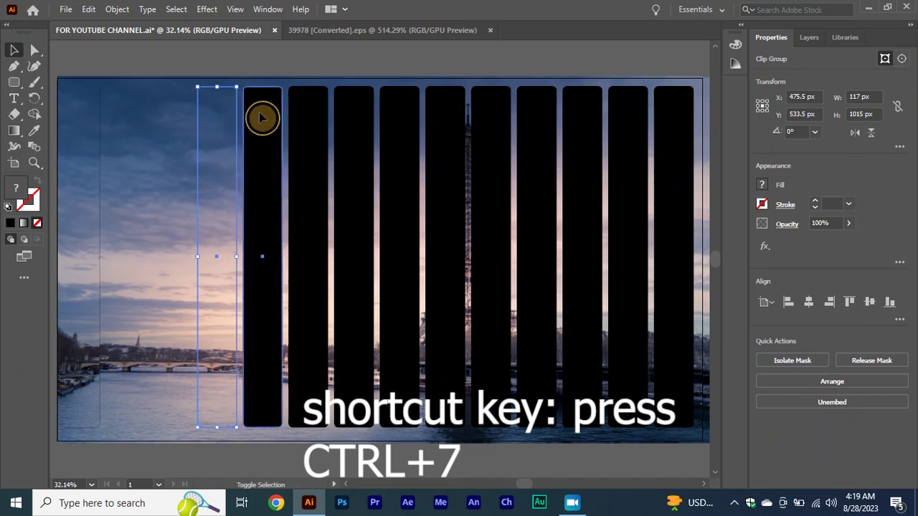
shift+click(262, 117)
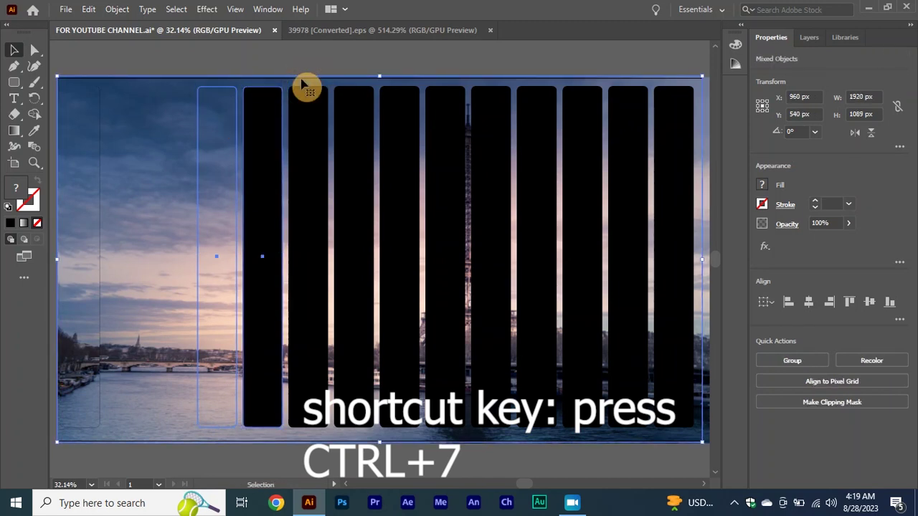
key(ctrl+7)
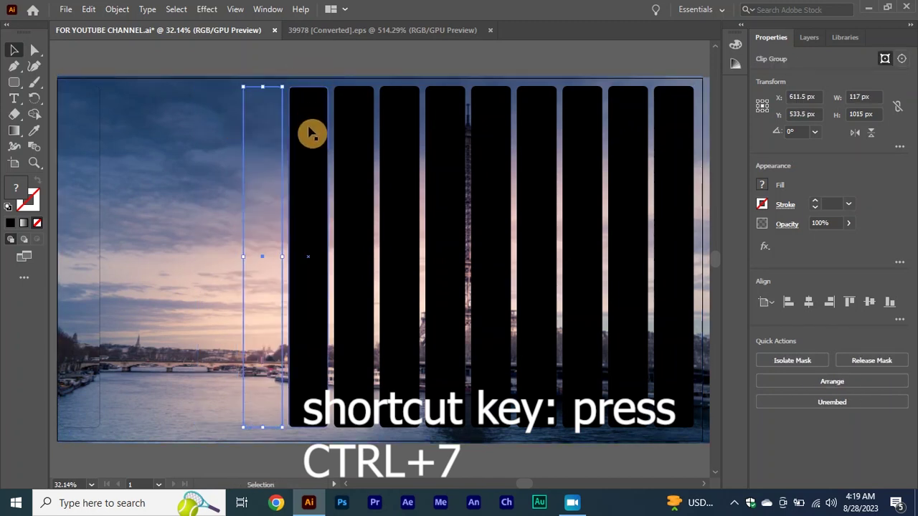
click(309, 129)
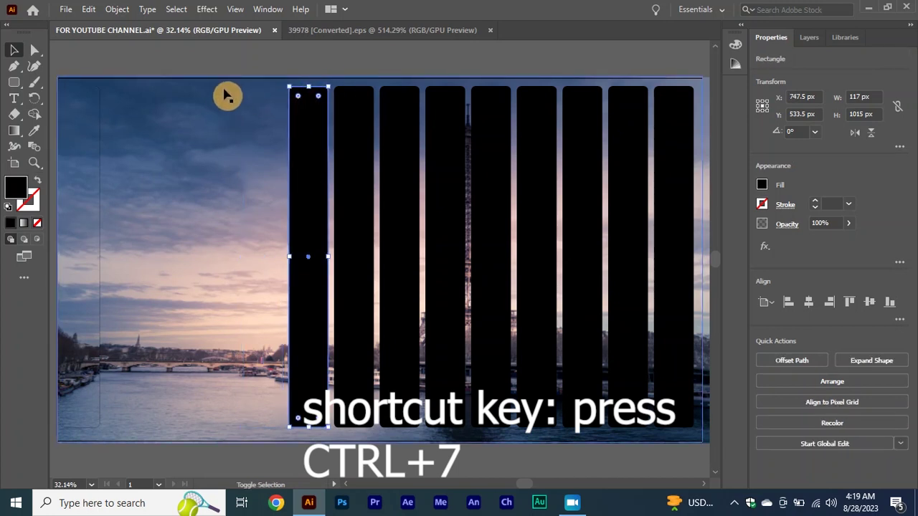
shift+click(226, 91)
key(ctrl+7)
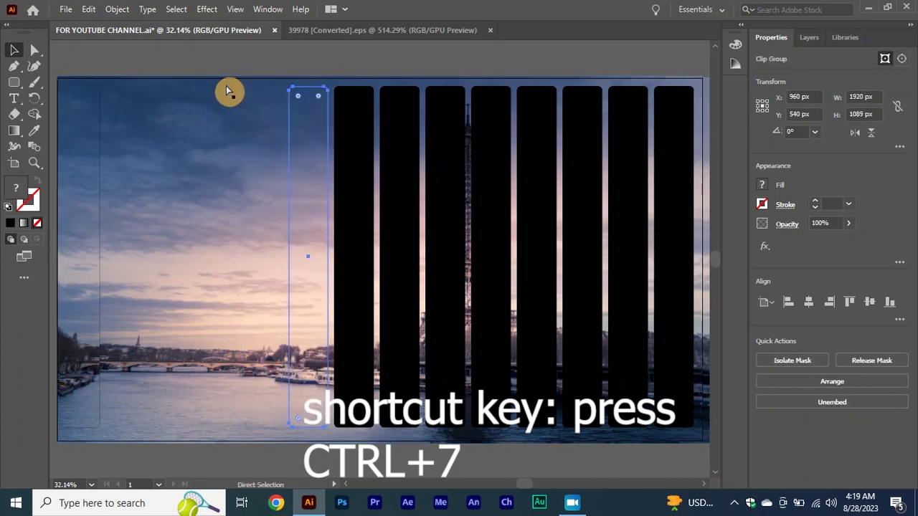
- Clip the photo into the seventh, eighth and ninth bars
click(357, 92)
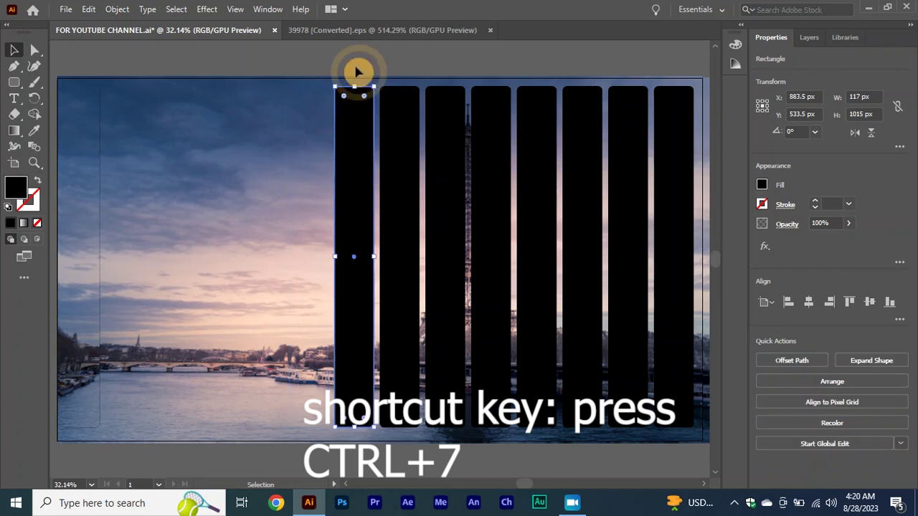
shift+click(390, 85)
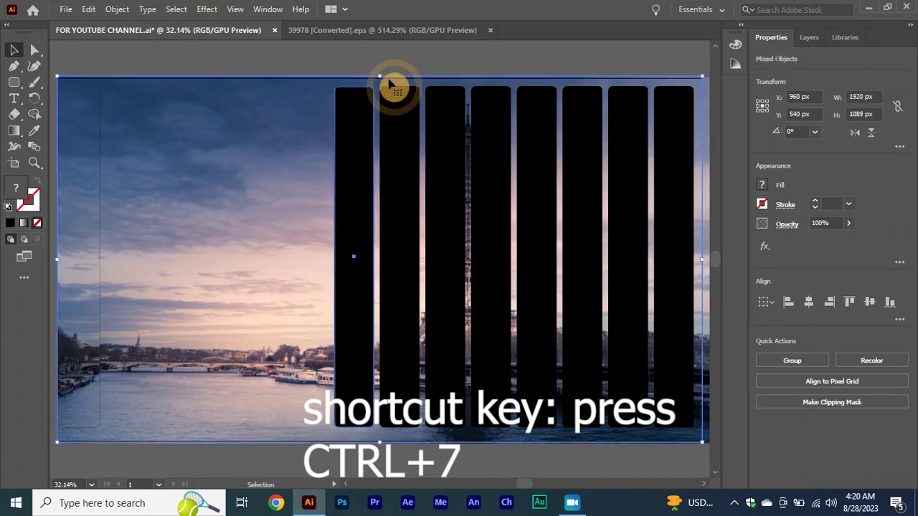
key(ctrl+7)
click(419, 102)
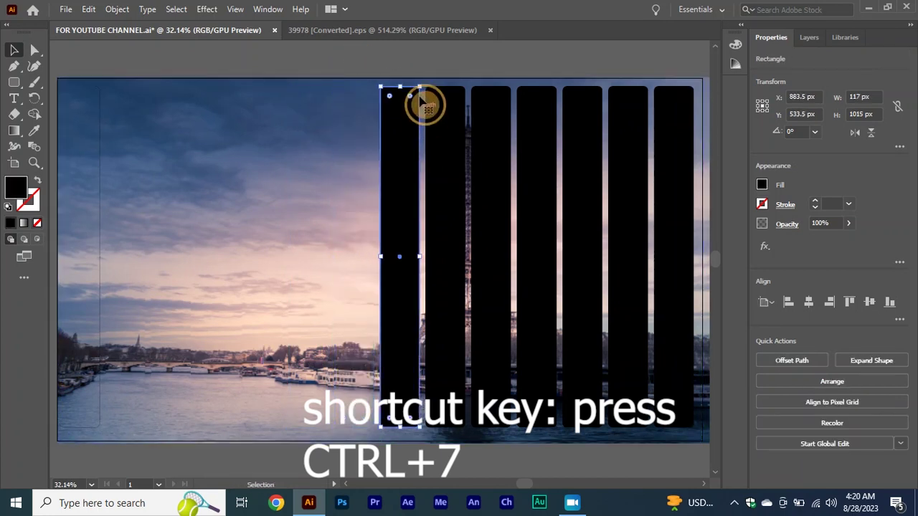
shift+click(435, 84)
key(ctrl+7)
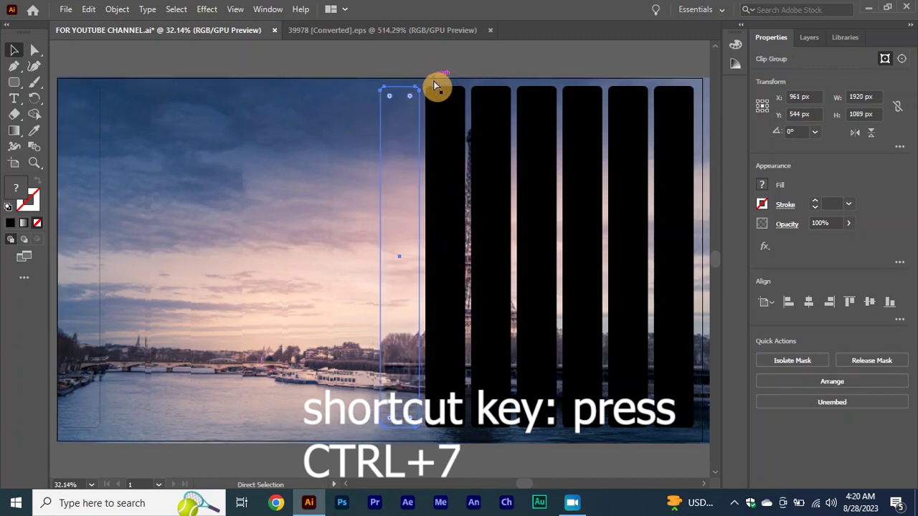
click(449, 137)
shift+click(484, 86)
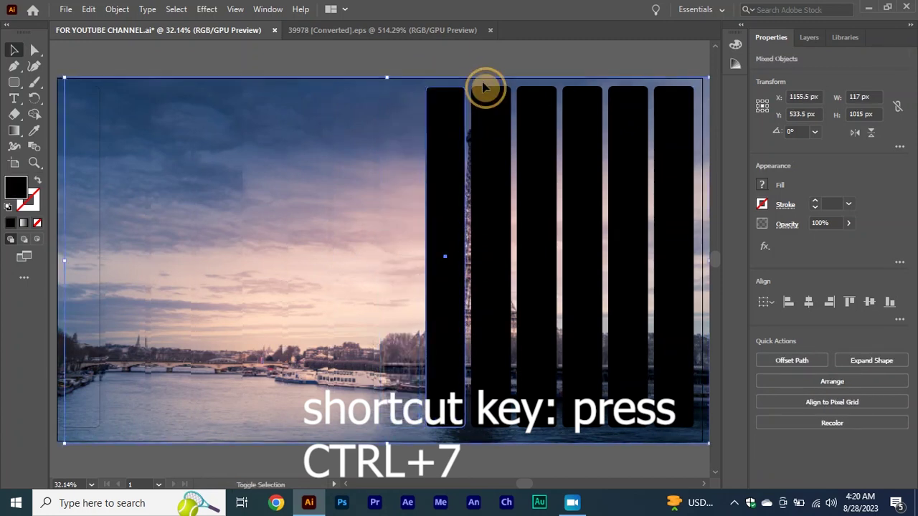
key(ctrl+7)
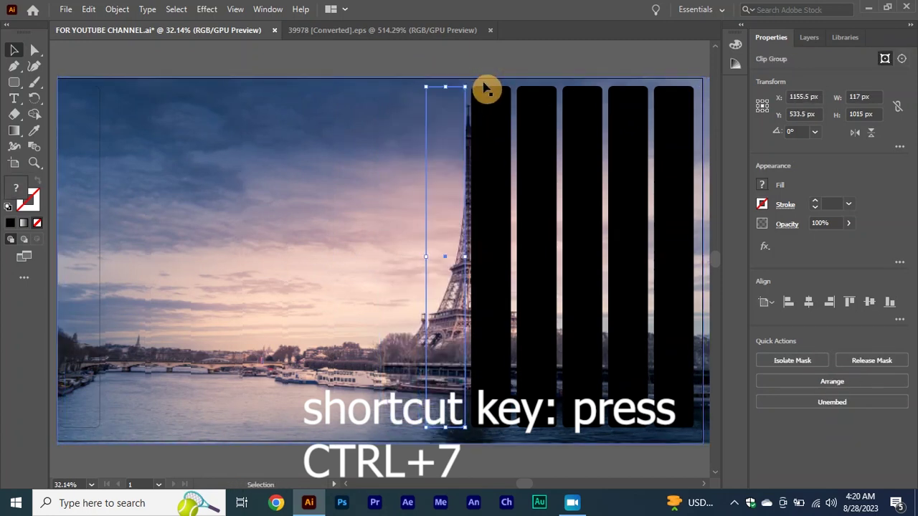
- Clip the photo into the next three black bars on the right
click(489, 92)
shift+click(502, 83)
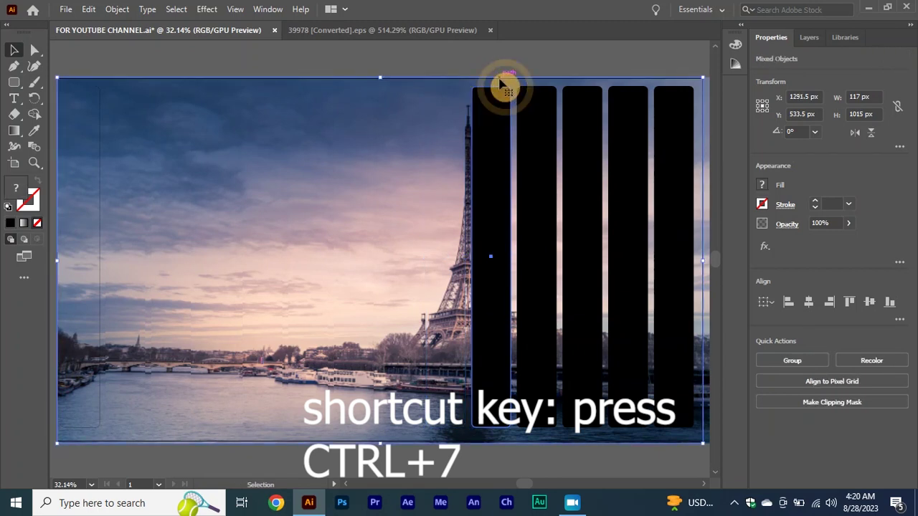
key(ctrl+7)
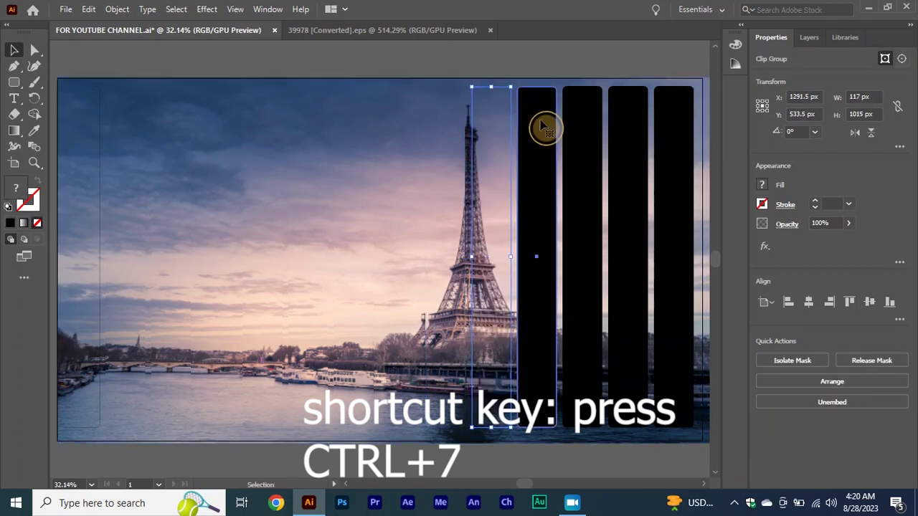
click(537, 88)
shift+click(542, 83)
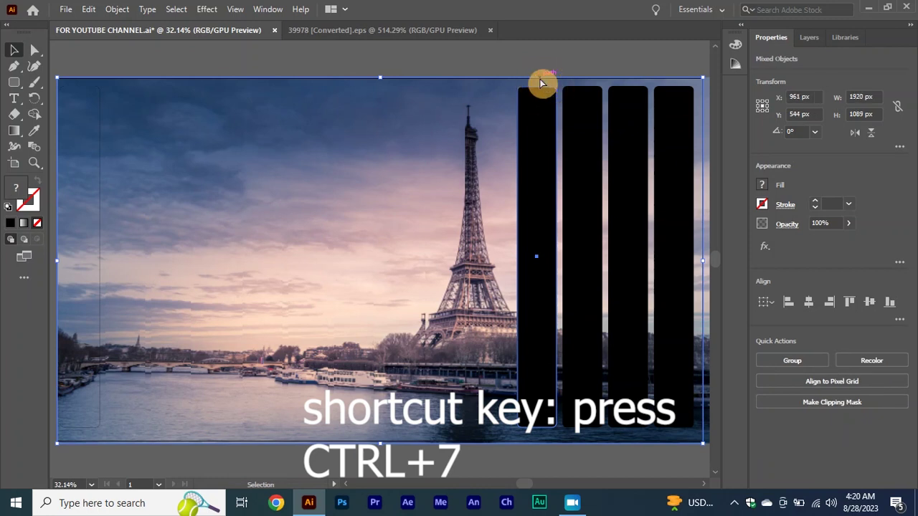
key(ctrl+7)
click(574, 124)
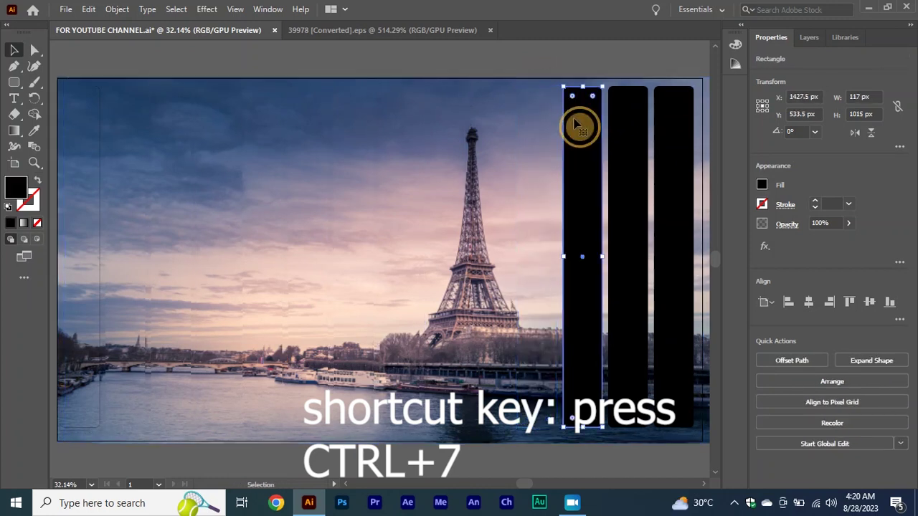
shift+click(517, 90)
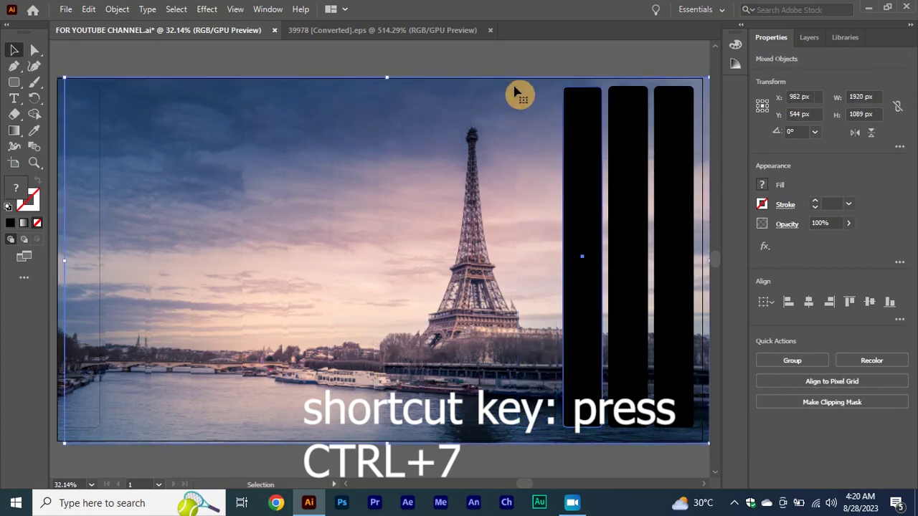
key(ctrl+7)
- Clip the photo into the final two black bars, correcting a mis-selected strip
click(622, 143)
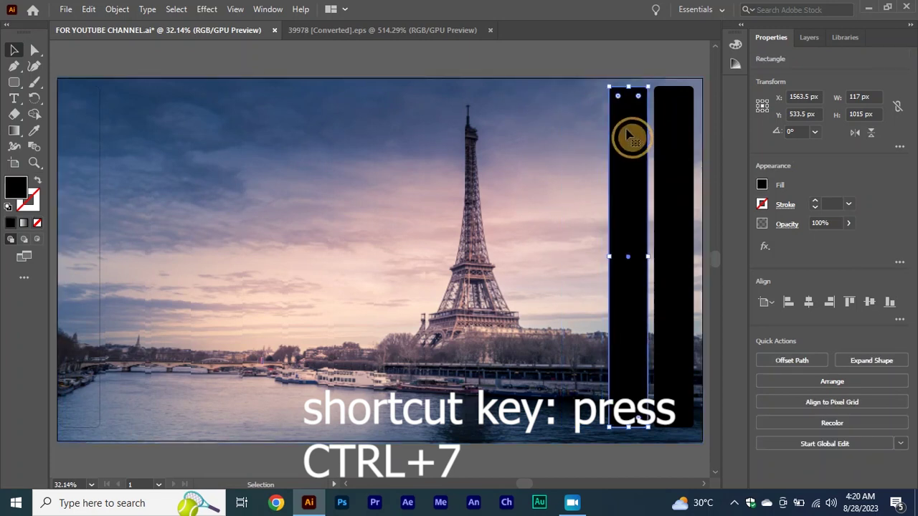
shift+click(573, 95)
shift+click(527, 92)
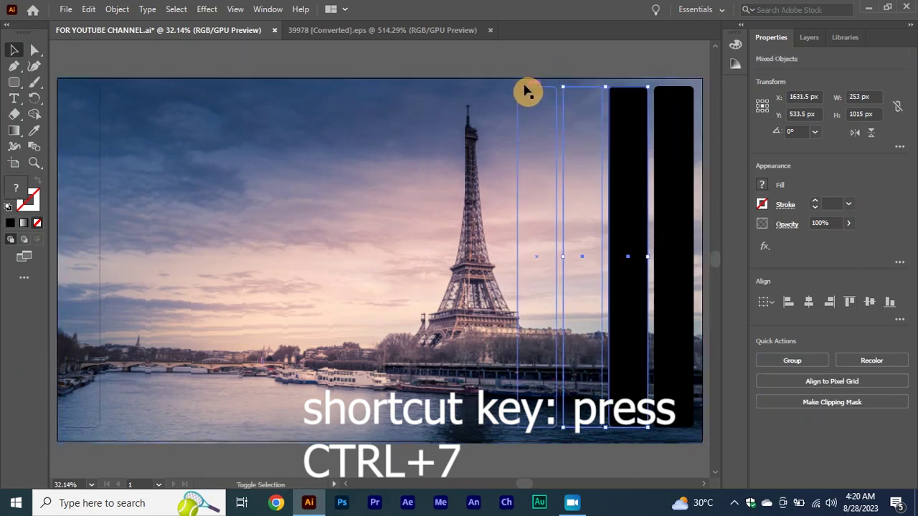
shift+click(524, 134)
shift+click(566, 128)
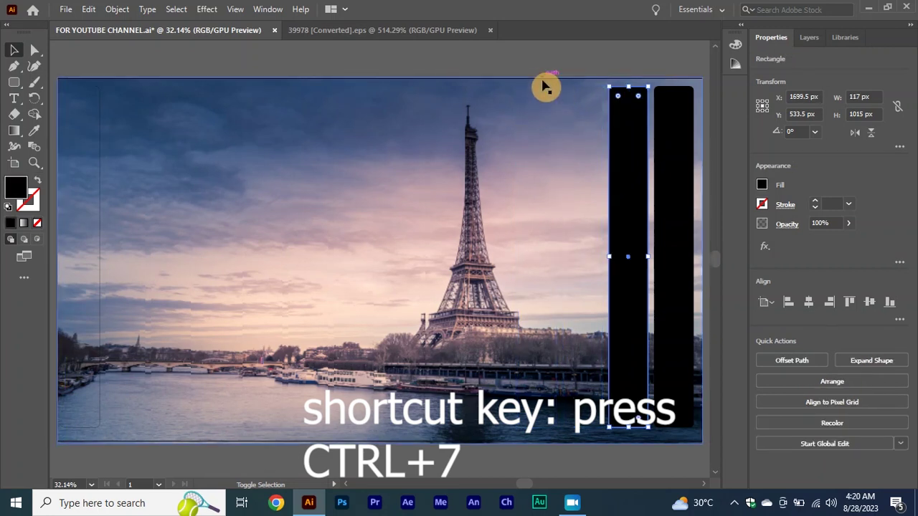
shift+click(545, 86)
key(ctrl+7)
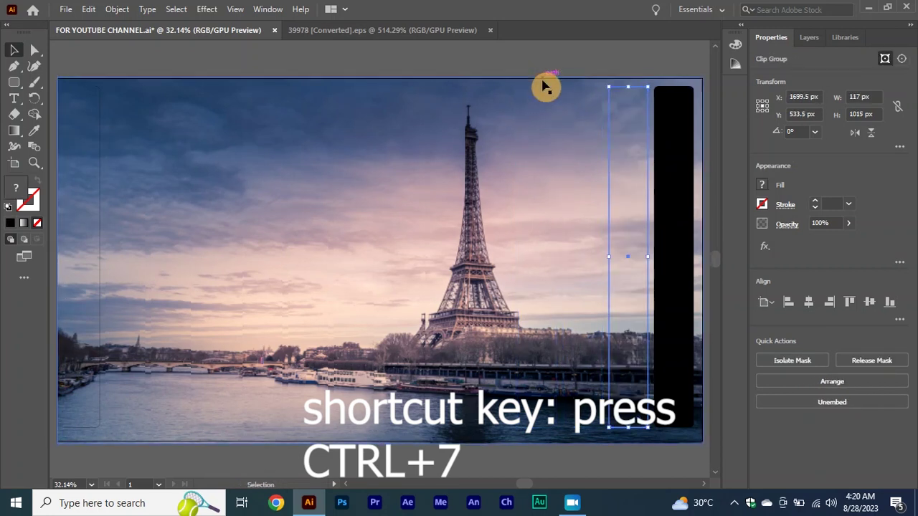
click(672, 116)
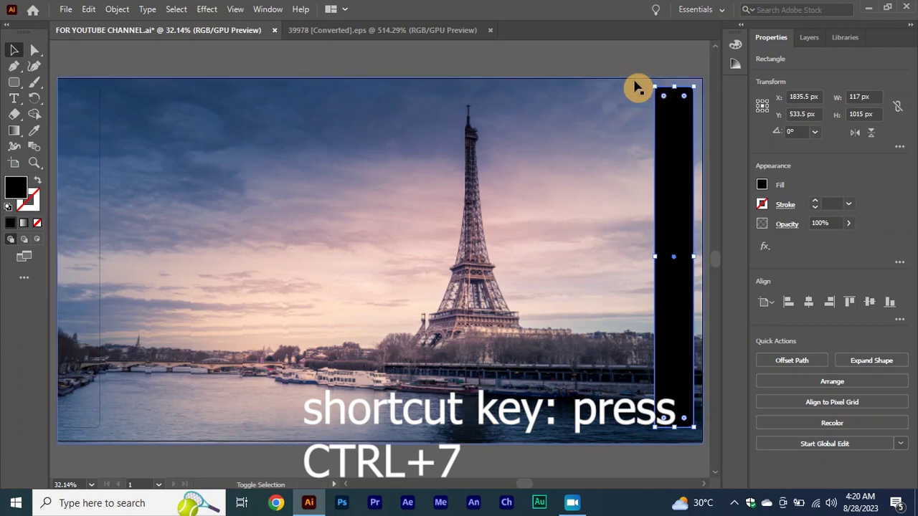
shift+click(636, 86)
key(ctrl+7)
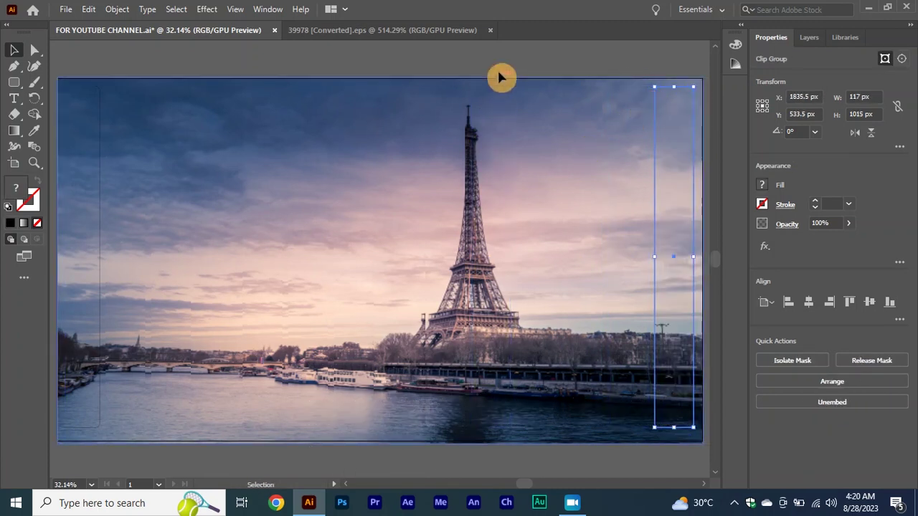
- Shorten the sixth and seventh bars by lowering their tops inside their clip groups
key(a)
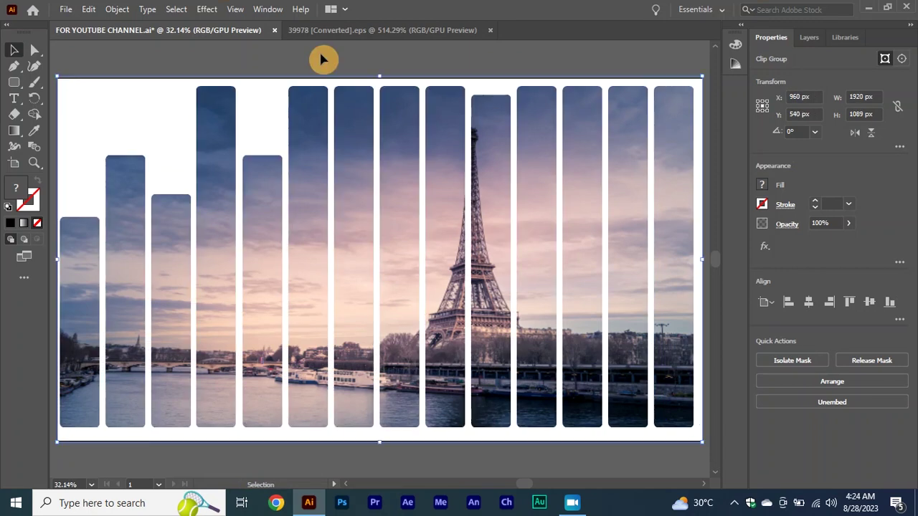
double_click(307, 122)
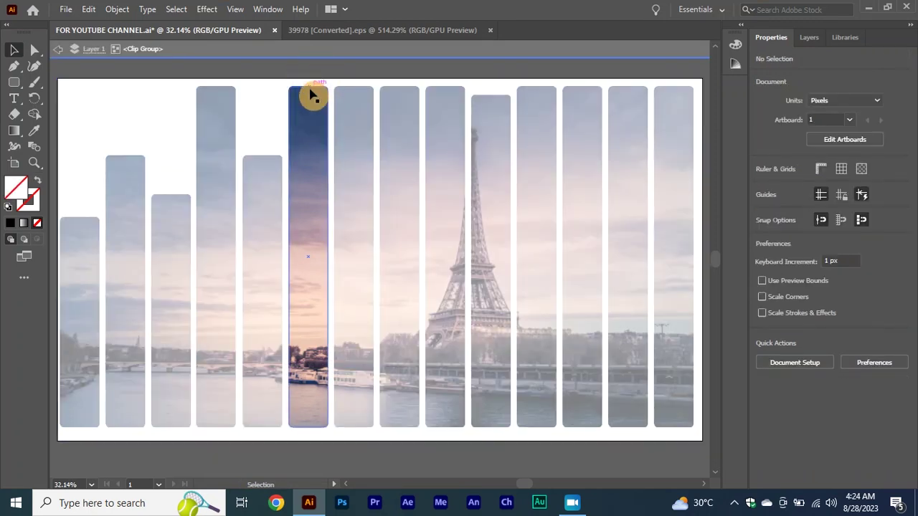
click(309, 92)
drag(309, 87, 312, 131)
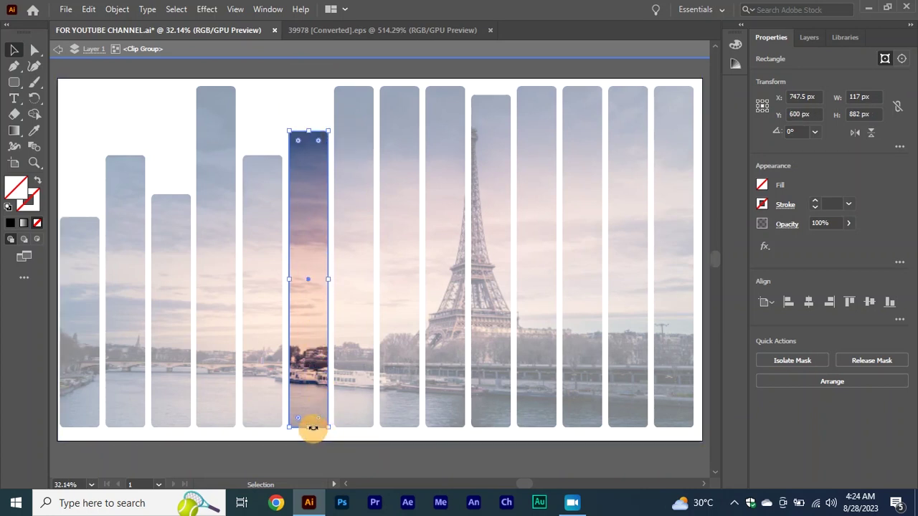
drag(311, 425, 309, 400)
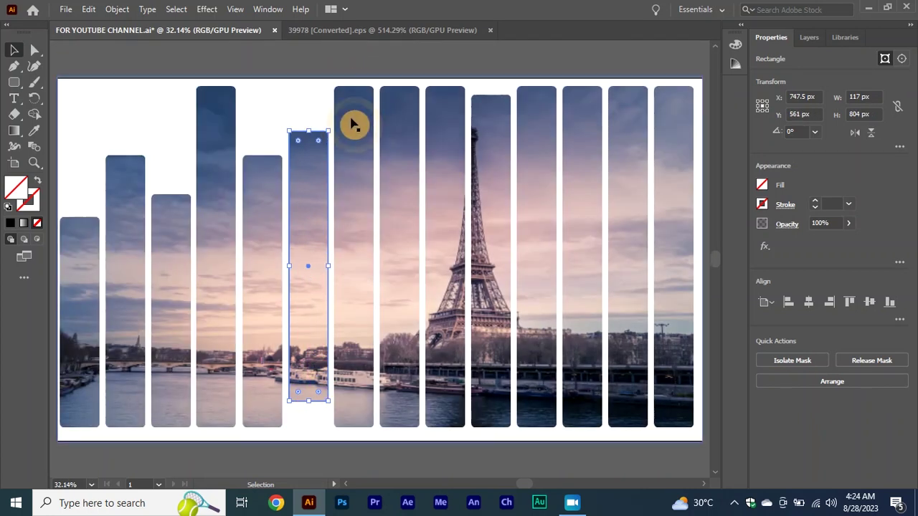
click(352, 119)
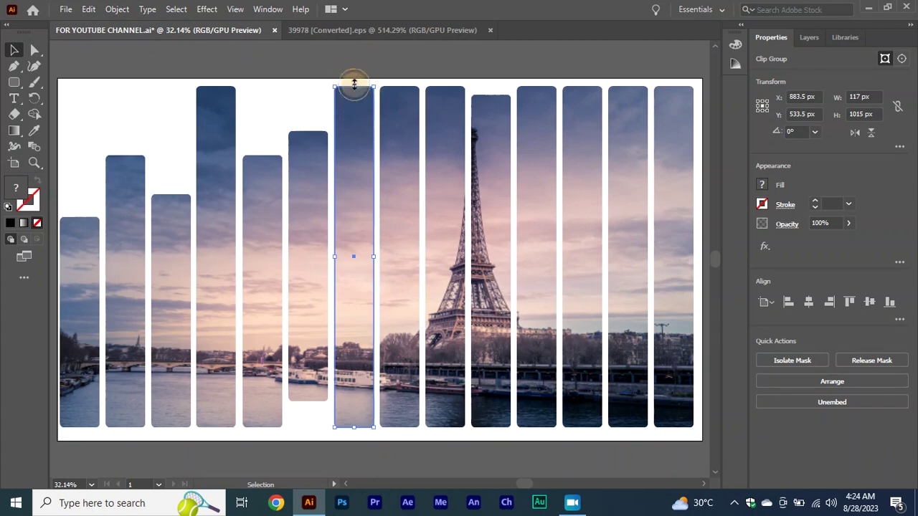
drag(354, 83, 354, 82)
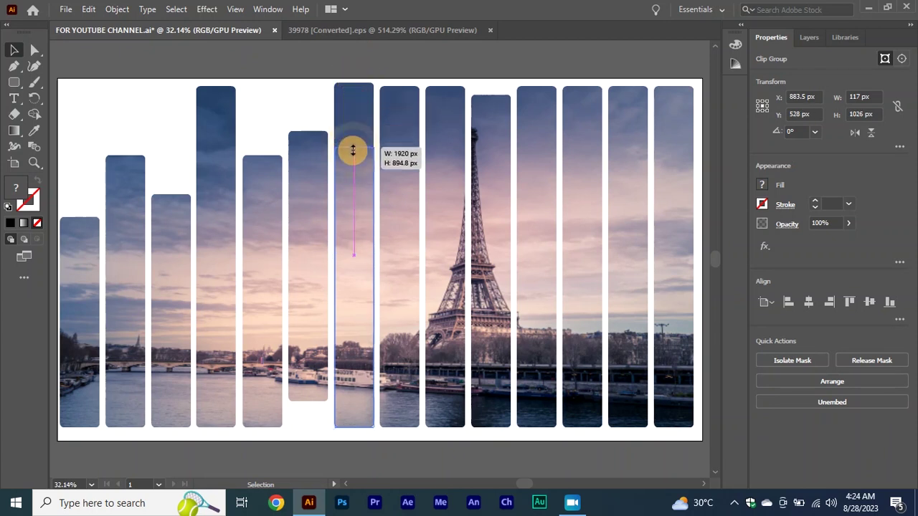
double_click(352, 147)
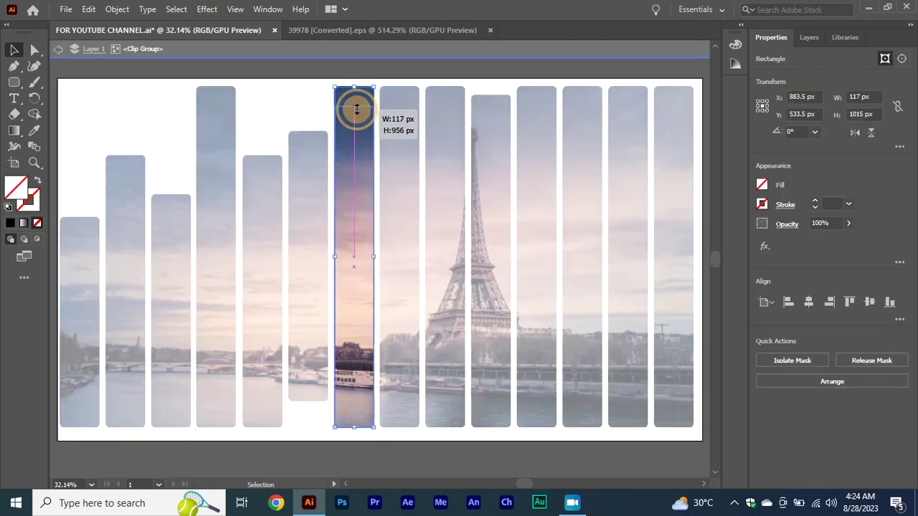
drag(356, 86, 356, 185)
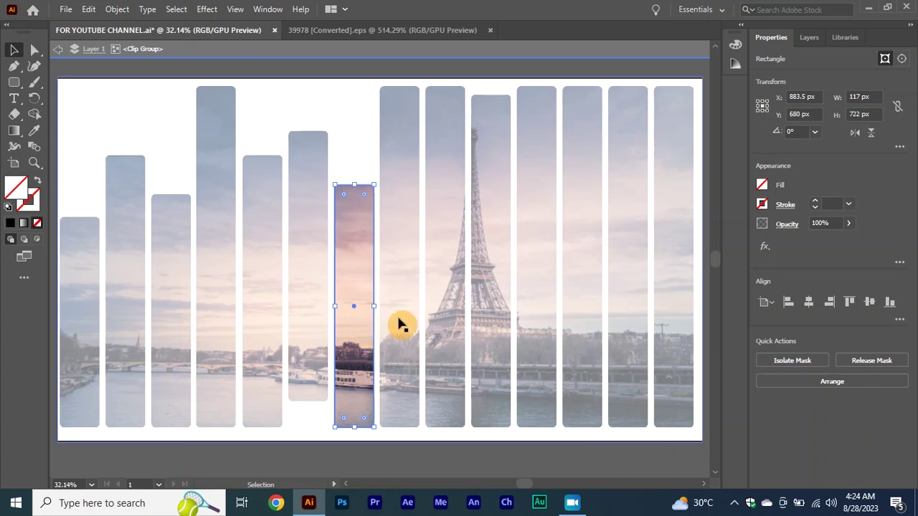
click(399, 132)
- Lower the tops of the eighth bar and the Eiffel Tower bar
double_click(402, 66)
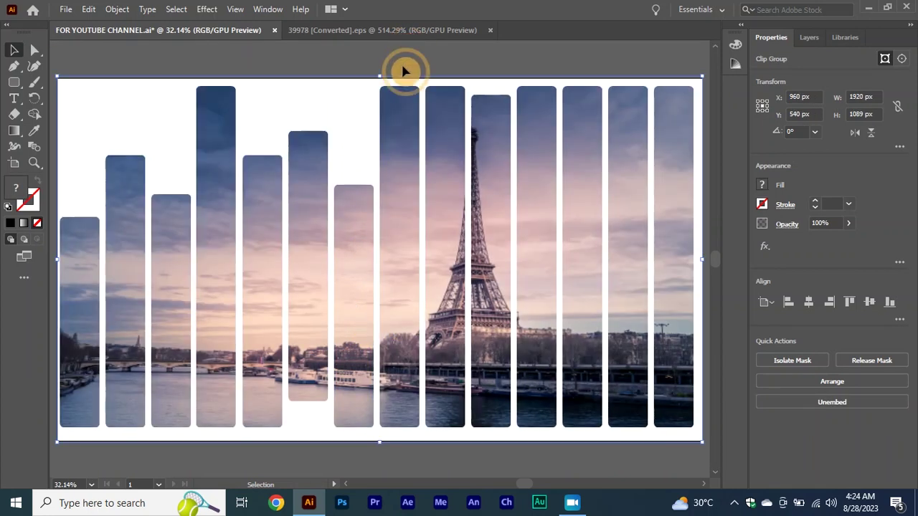
double_click(399, 104)
click(399, 91)
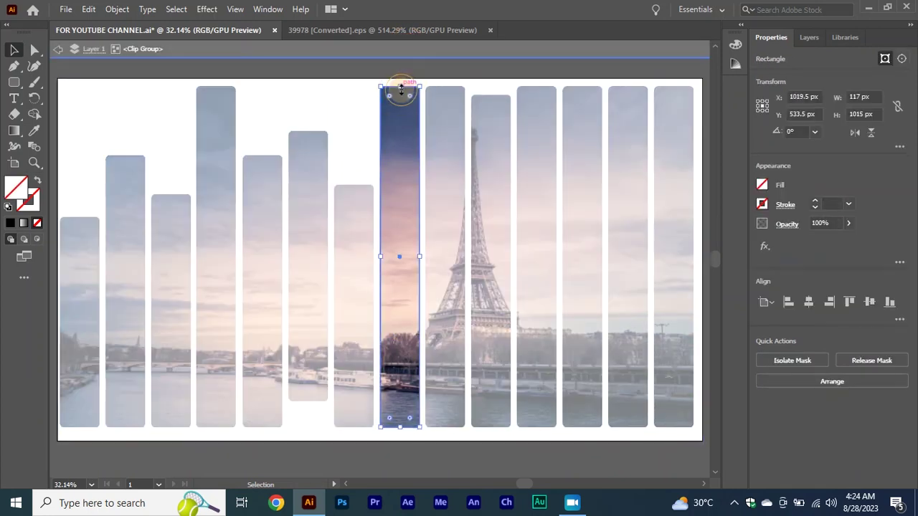
drag(399, 87, 398, 145)
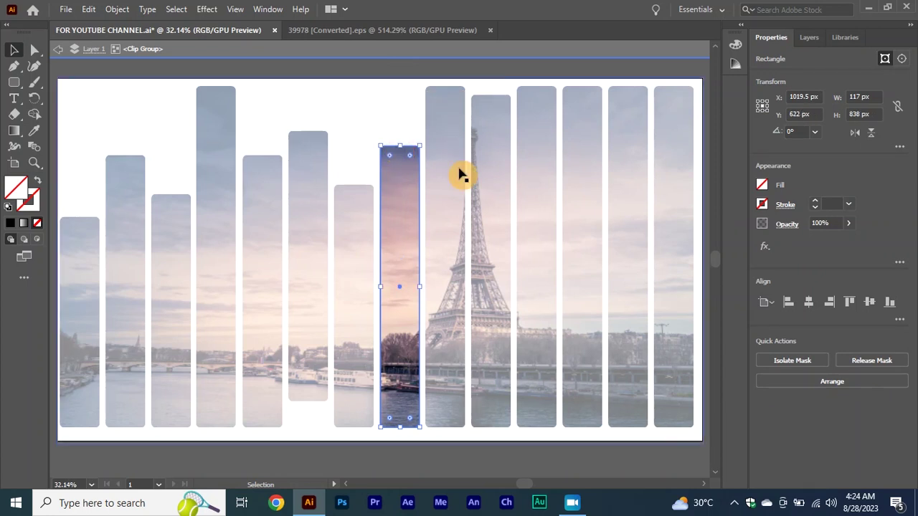
double_click(447, 57)
click(444, 108)
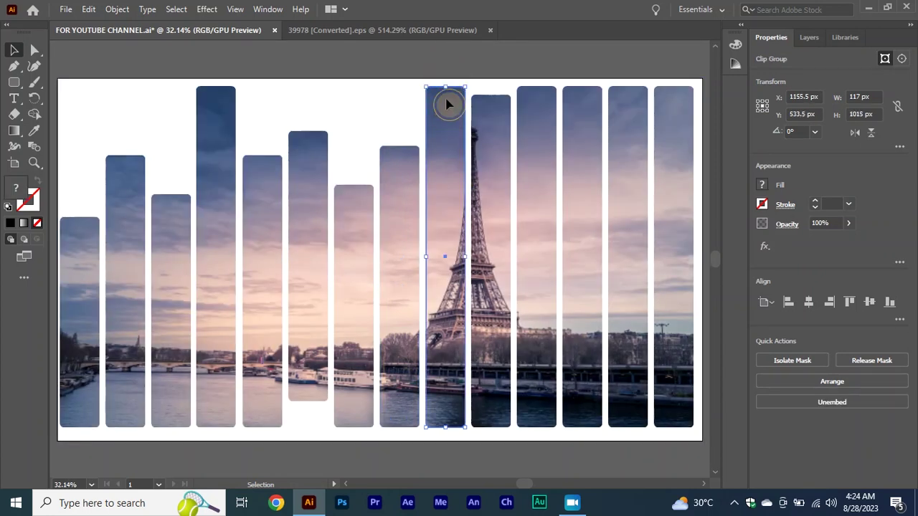
double_click(446, 106)
click(447, 93)
drag(446, 87, 448, 202)
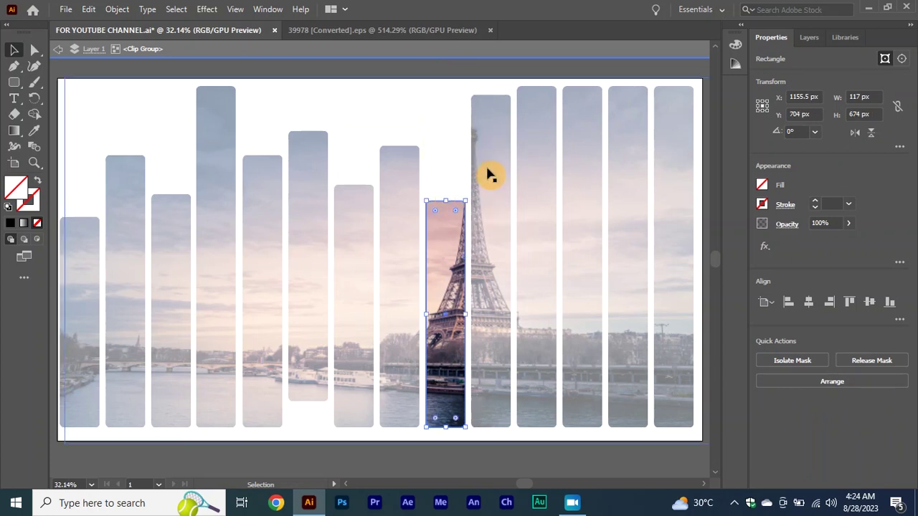
- Lower the top of the Eiffel Tower bar, after undoing a trial resize of its neighbour
click(487, 64)
click(491, 104)
drag(492, 99, 491, 173)
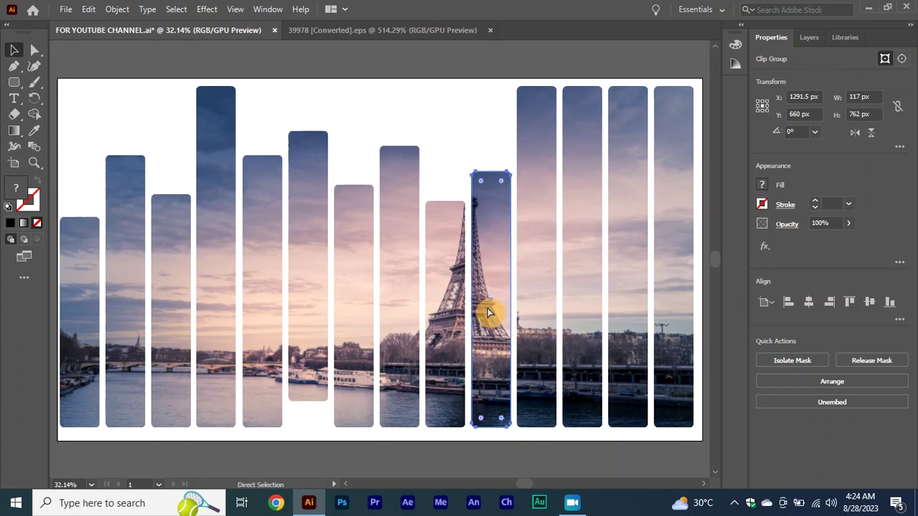
key(ctrl+z)
double_click(502, 127)
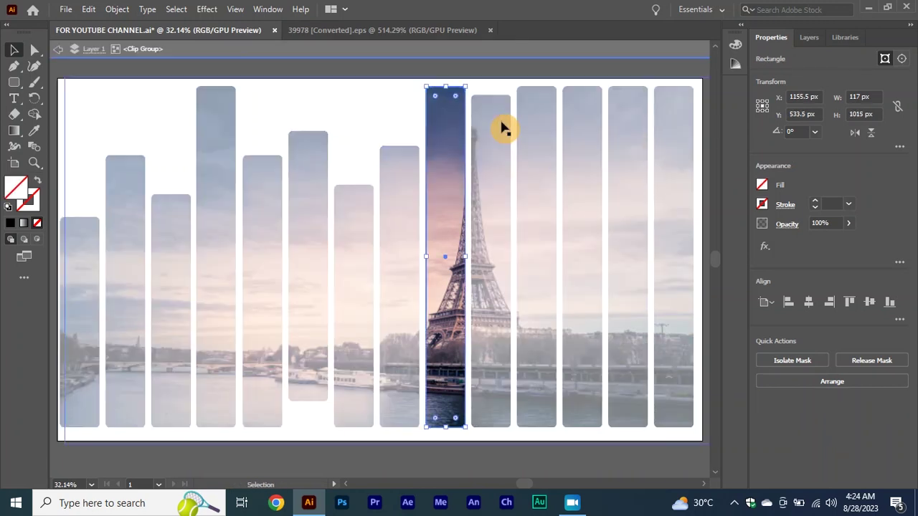
drag(445, 86, 445, 146)
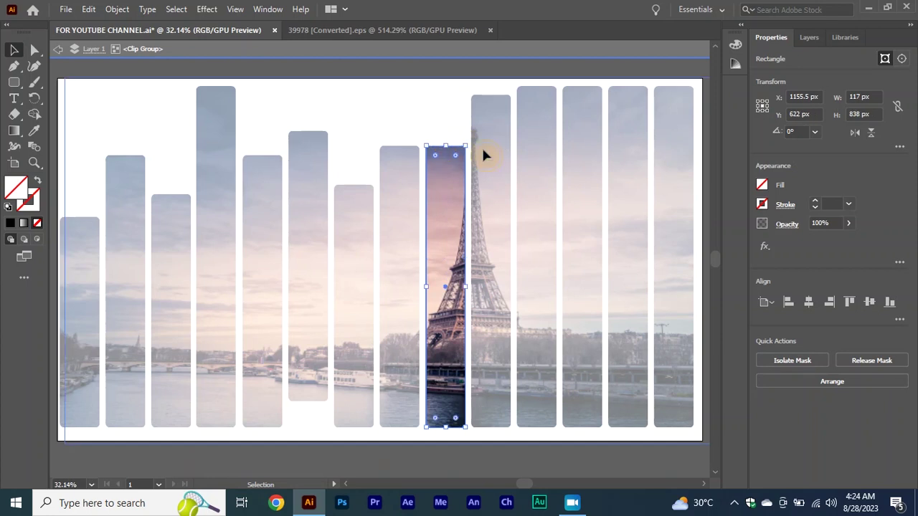
double_click(469, 63)
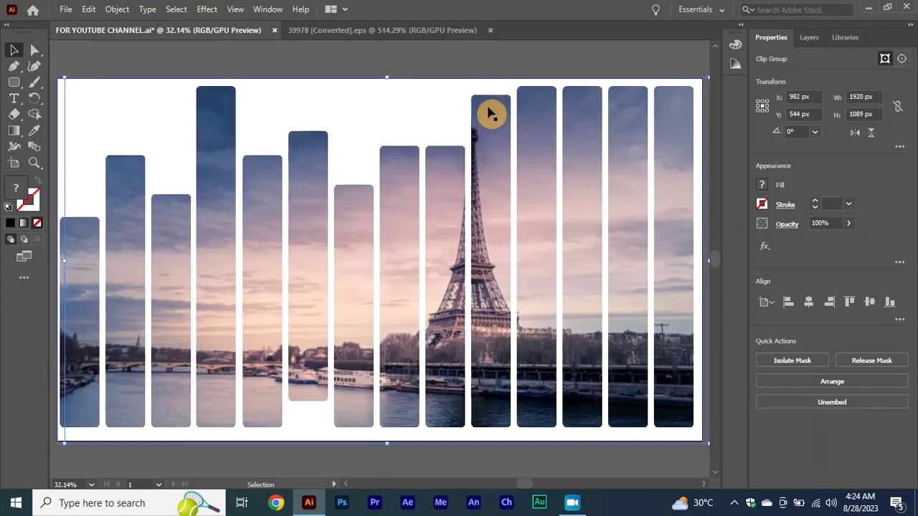
- Raise the tower bar's bottom edge so it ends well above its neighbours
double_click(491, 113)
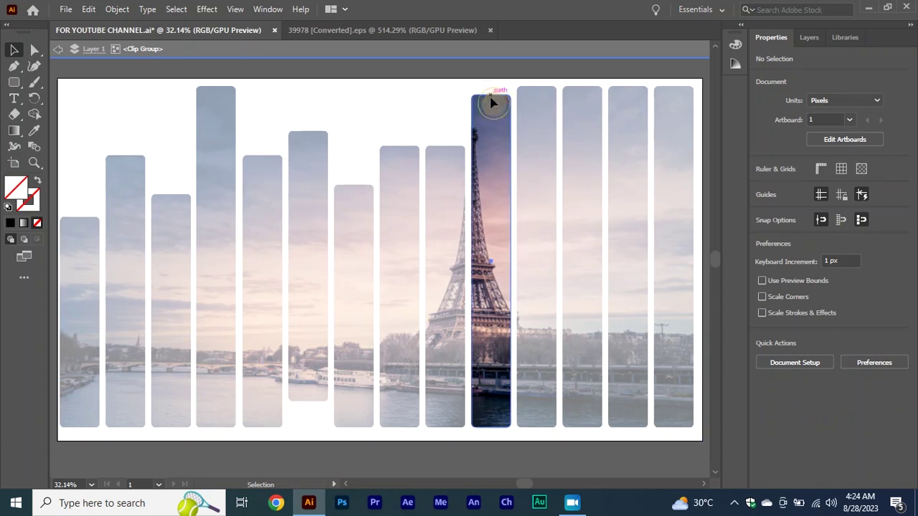
click(491, 106)
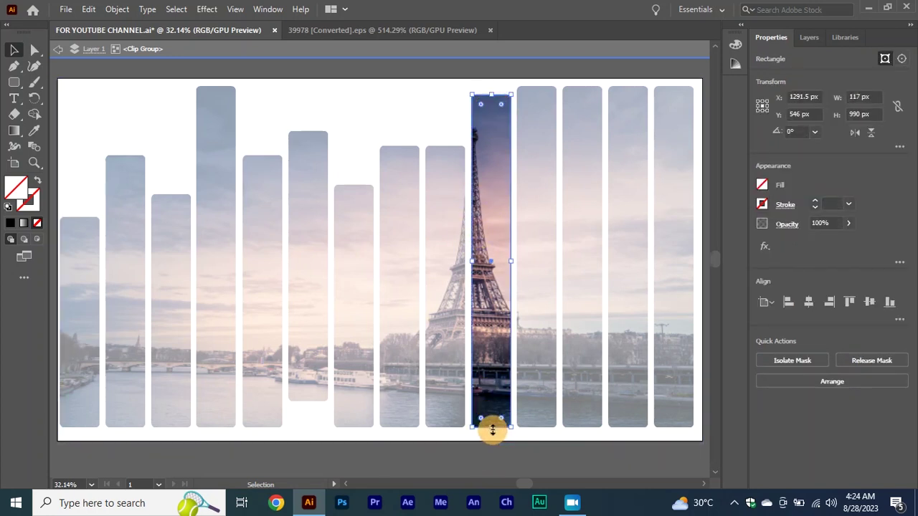
drag(492, 427, 492, 372)
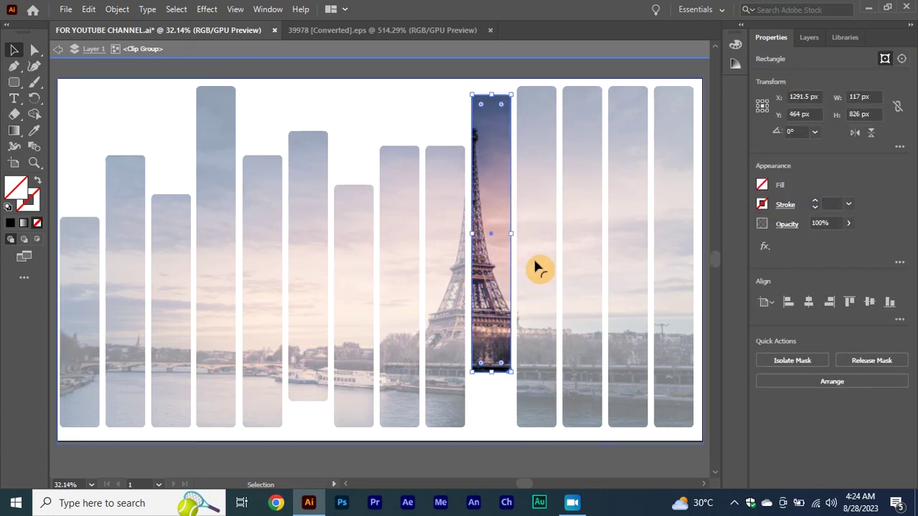
click(537, 269)
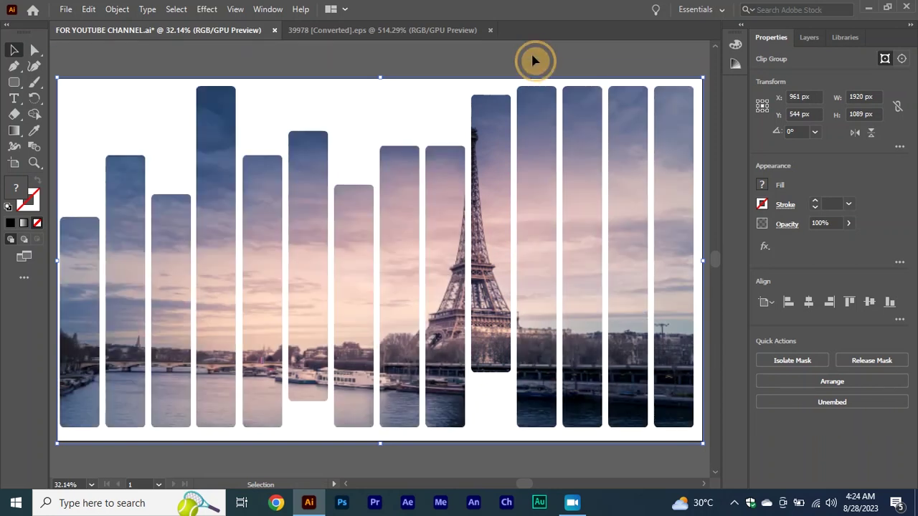
click(534, 112)
- Shorten the two bars right of the Eiffel Tower bar to new heights
click(537, 95)
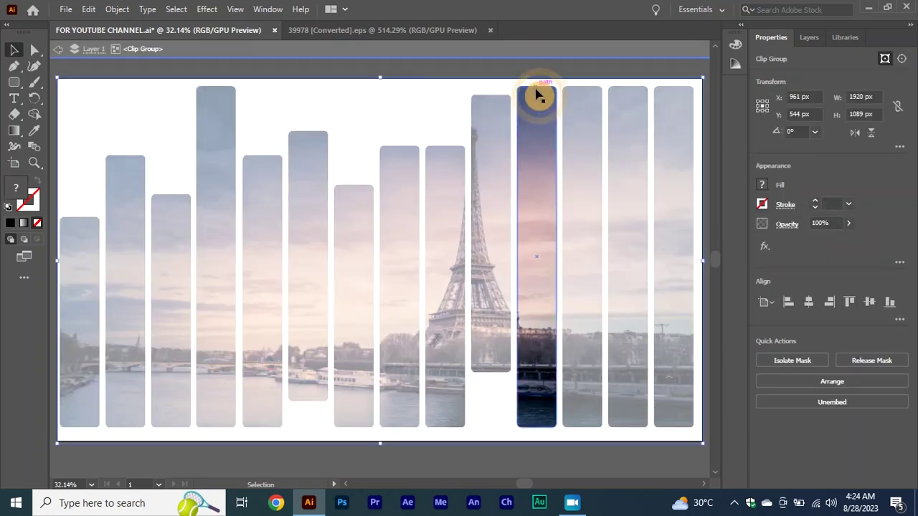
drag(538, 87, 537, 145)
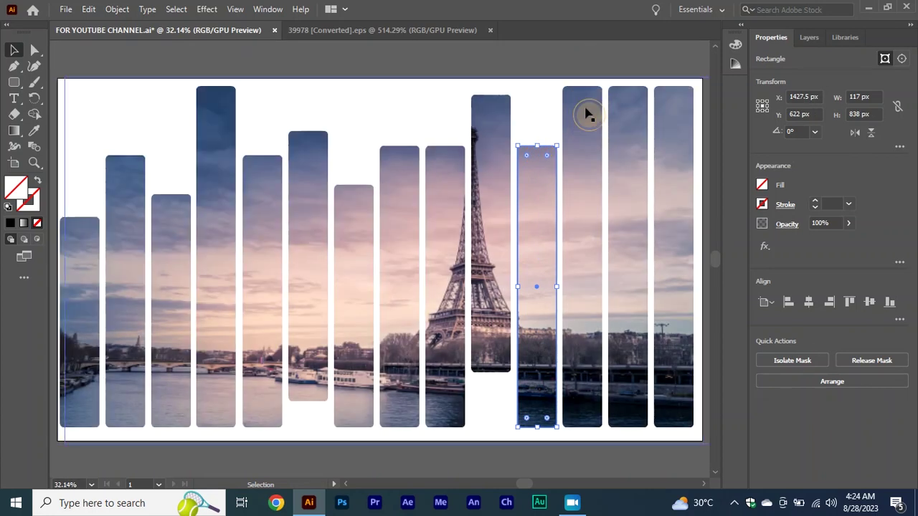
click(588, 97)
click(586, 87)
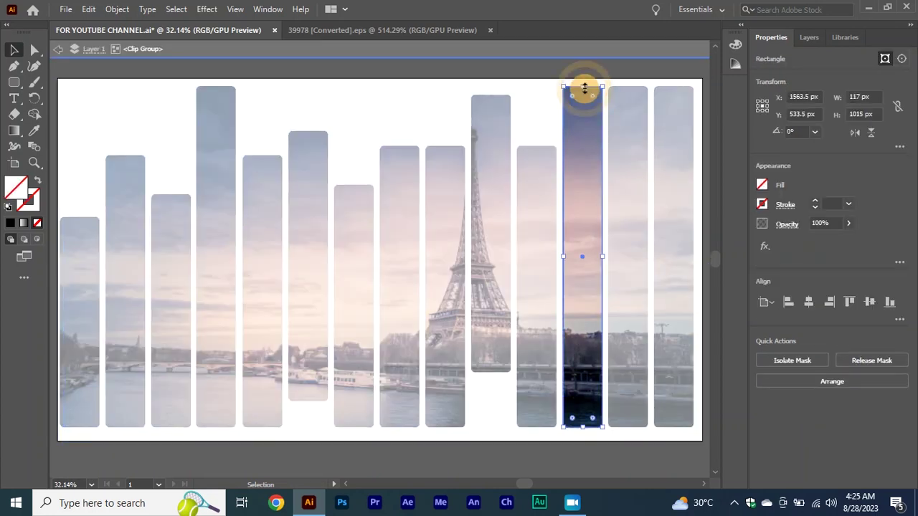
drag(582, 87, 587, 176)
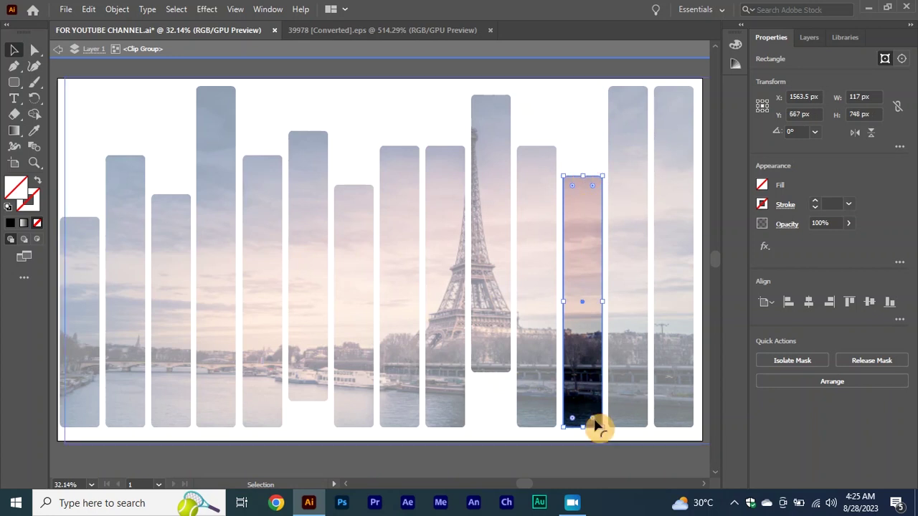
drag(584, 429, 582, 375)
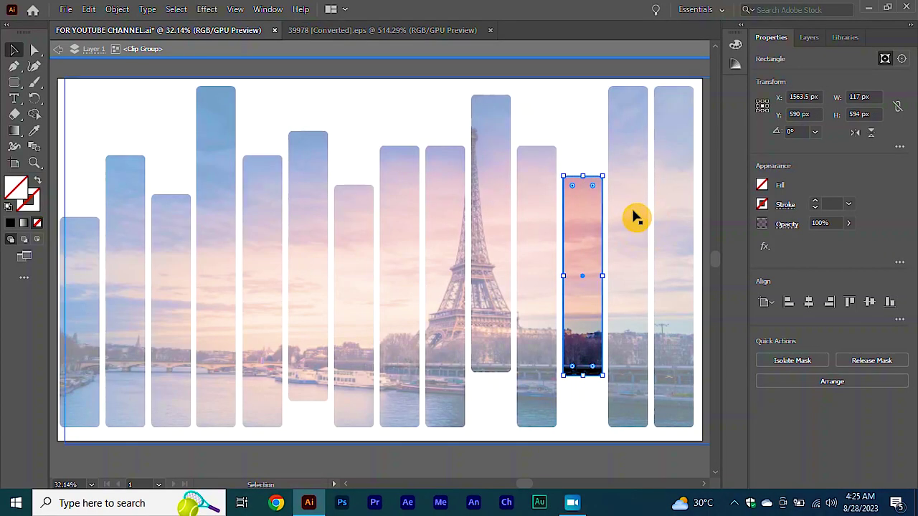
- Shorten the second-from-right bar at both its top and bottom
click(631, 213)
click(615, 48)
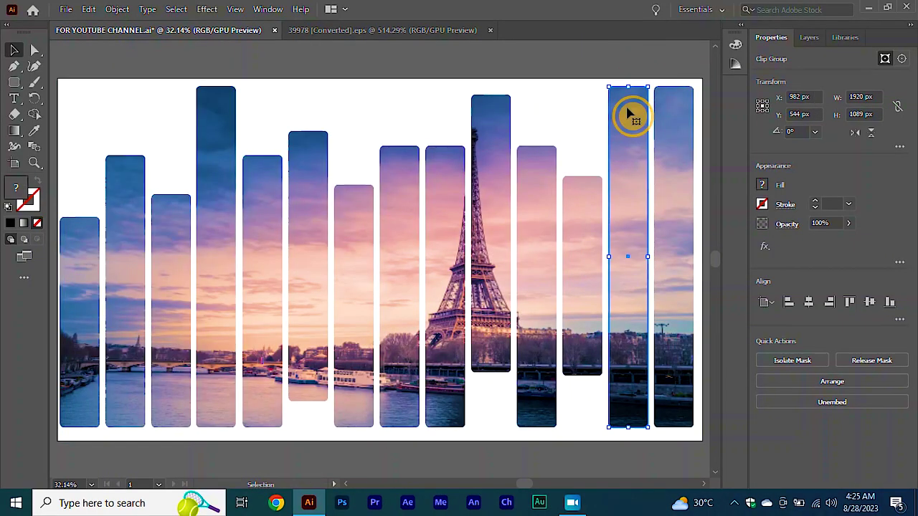
double_click(635, 83)
click(633, 92)
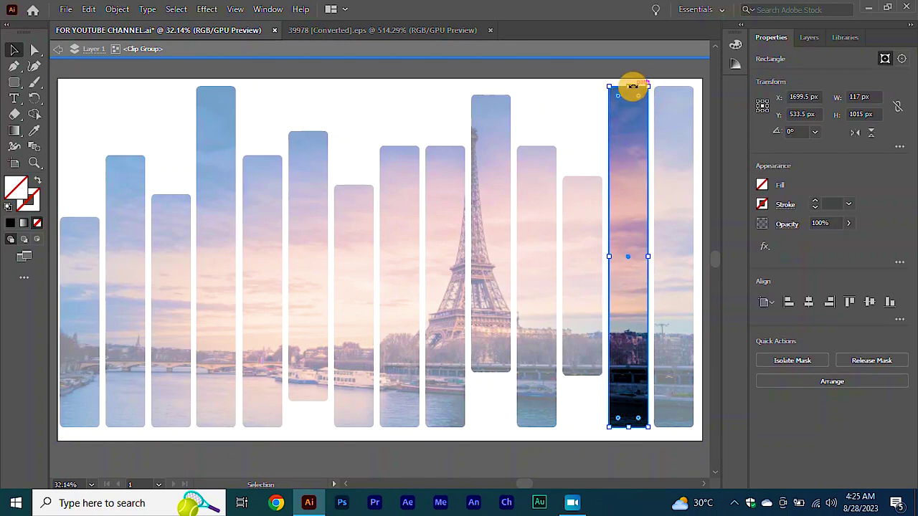
drag(631, 86, 628, 162)
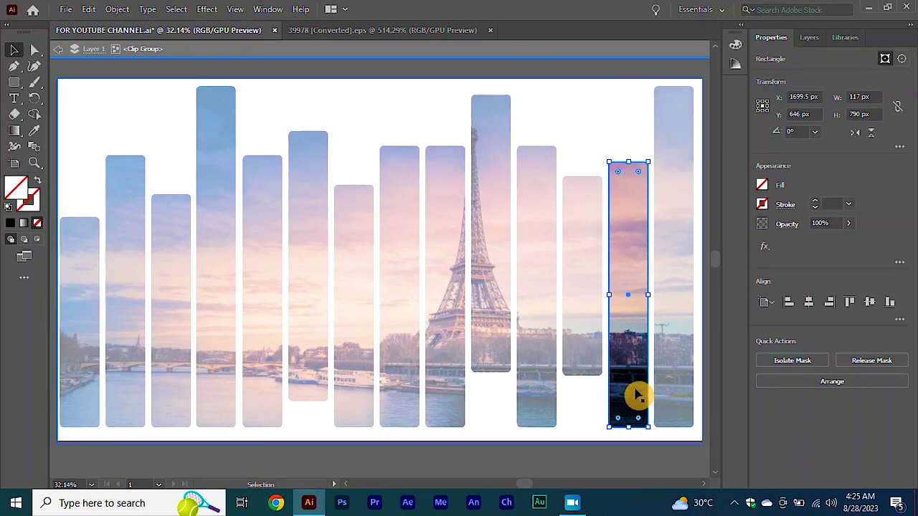
drag(628, 427, 628, 411)
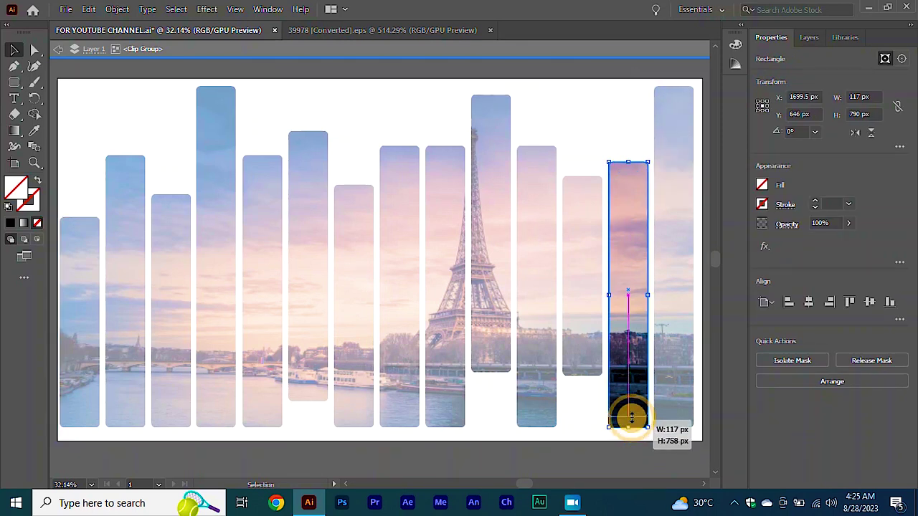
- Shorten the right-most bar from top and bottom inside its clip group
double_click(667, 61)
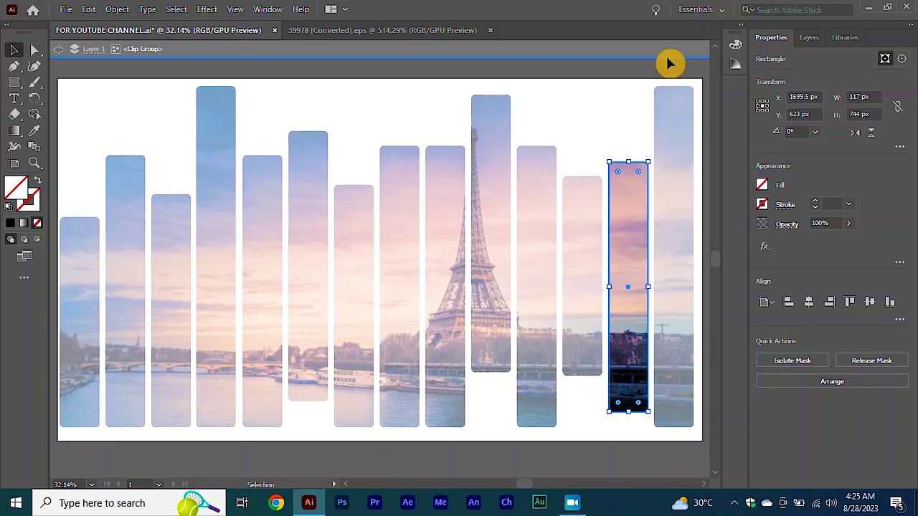
click(676, 108)
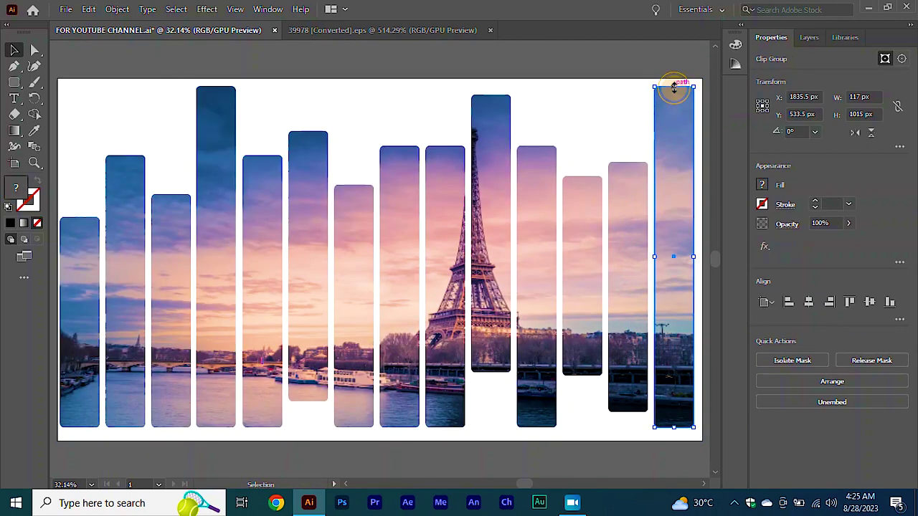
drag(674, 86, 674, 122)
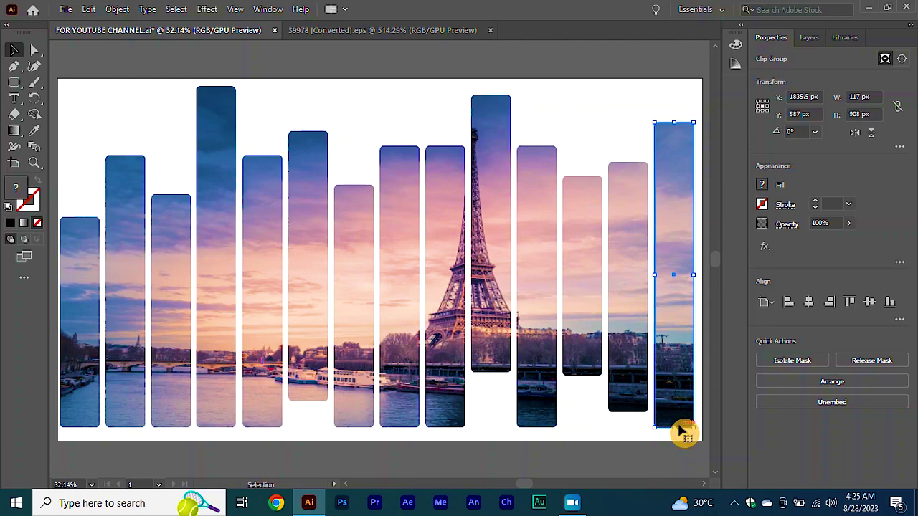
drag(675, 426, 676, 402)
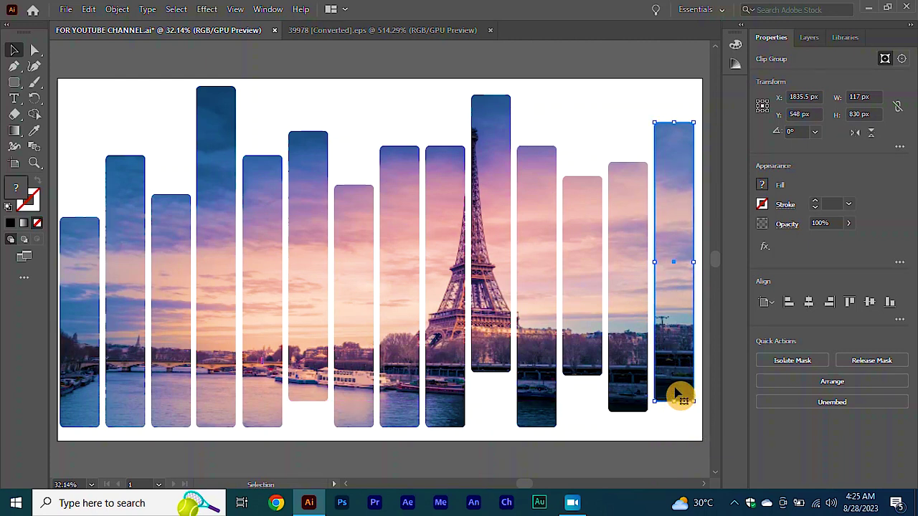
key(ctrl+z)
key(ctrl+z)
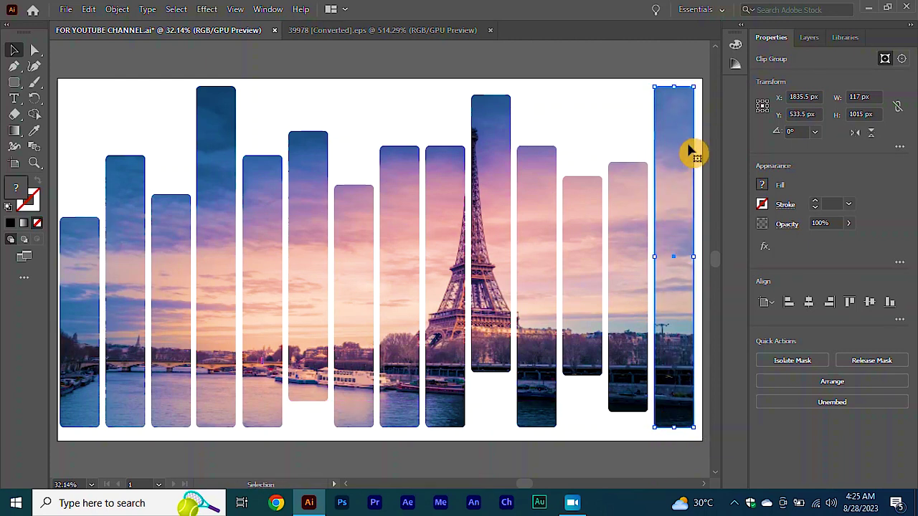
double_click(677, 116)
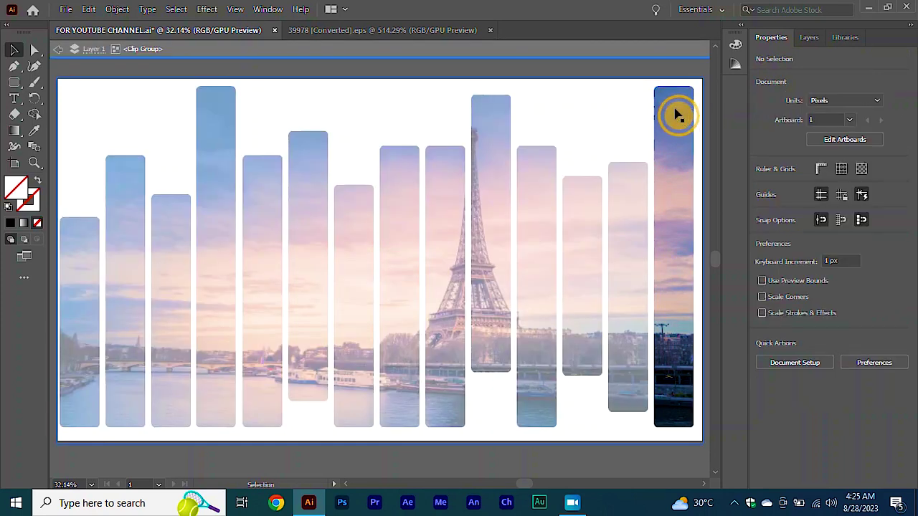
click(674, 96)
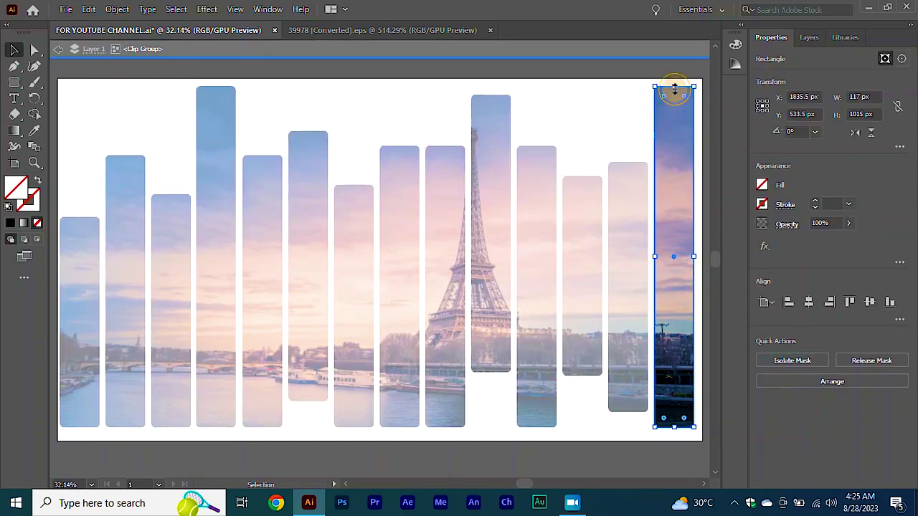
drag(674, 87, 674, 163)
drag(674, 428, 674, 379)
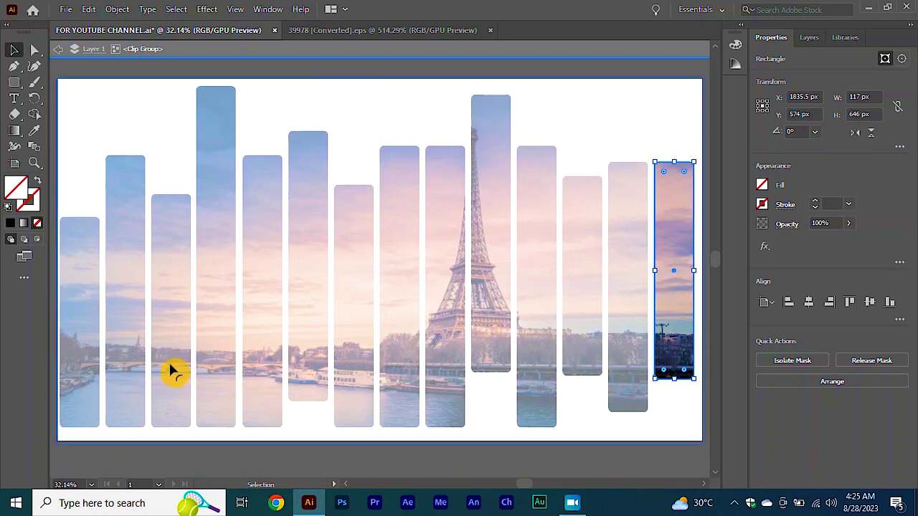
- Cut the leftmost strip to 536 px height from the bottom and exit isolation mode
click(174, 50)
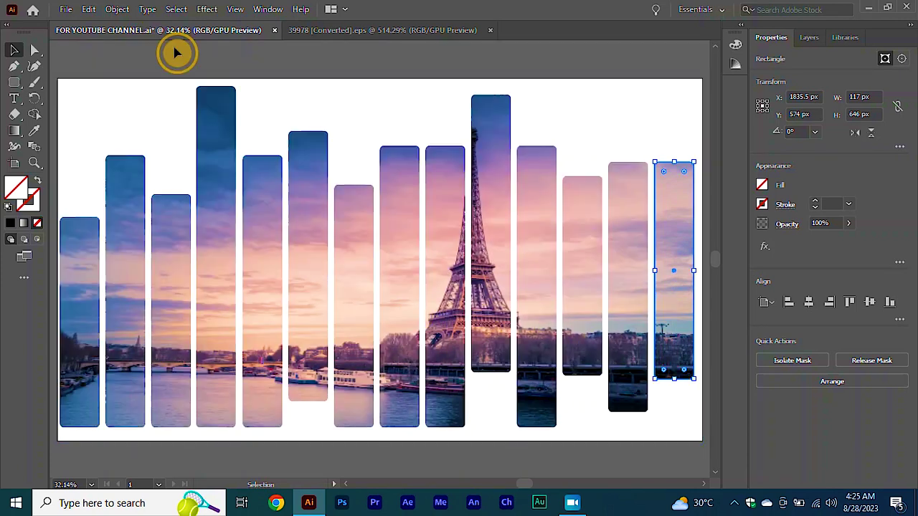
click(81, 326)
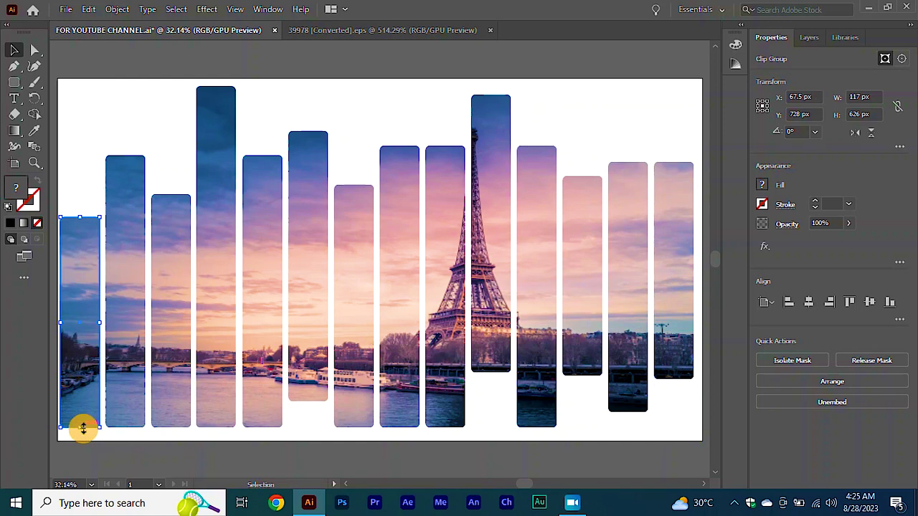
drag(80, 428, 86, 383)
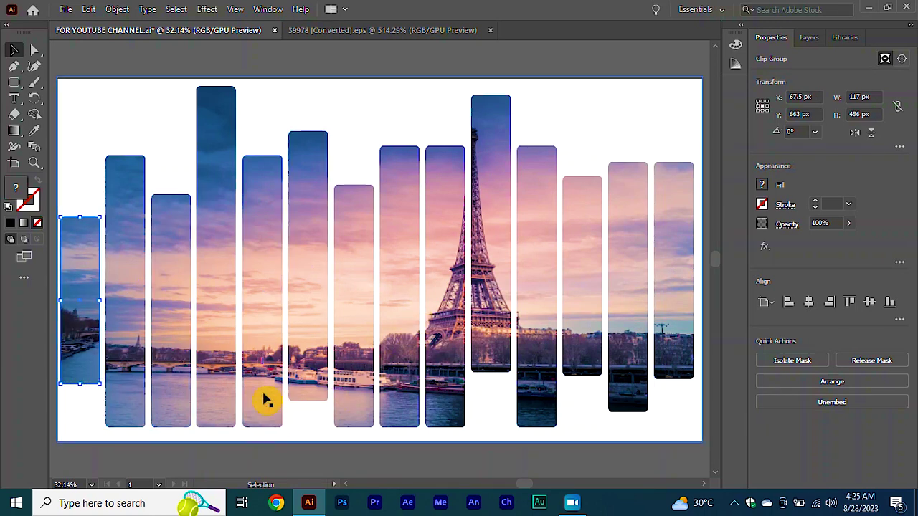
key(ctrl+z)
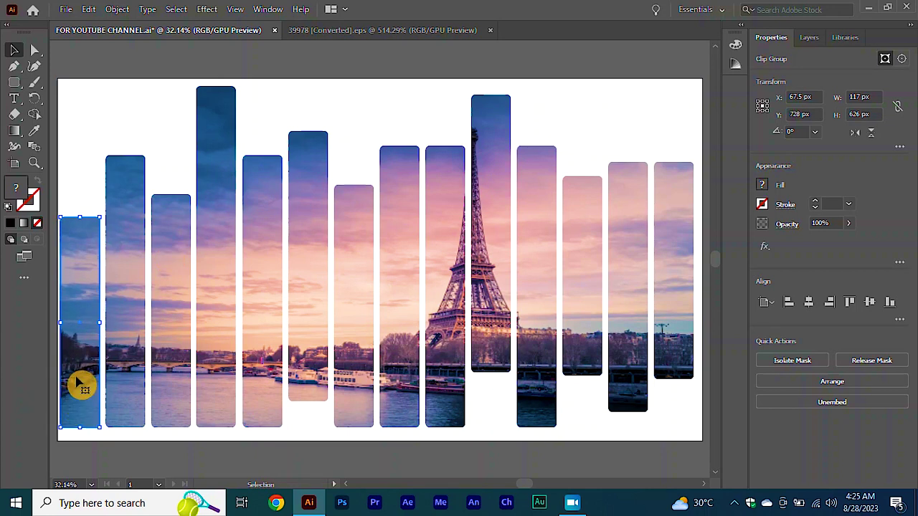
double_click(84, 371)
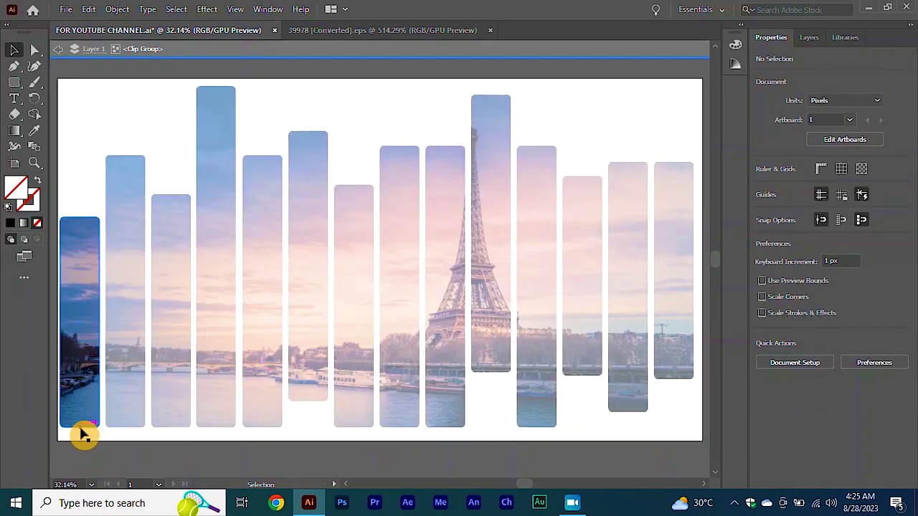
click(82, 429)
drag(82, 428, 81, 396)
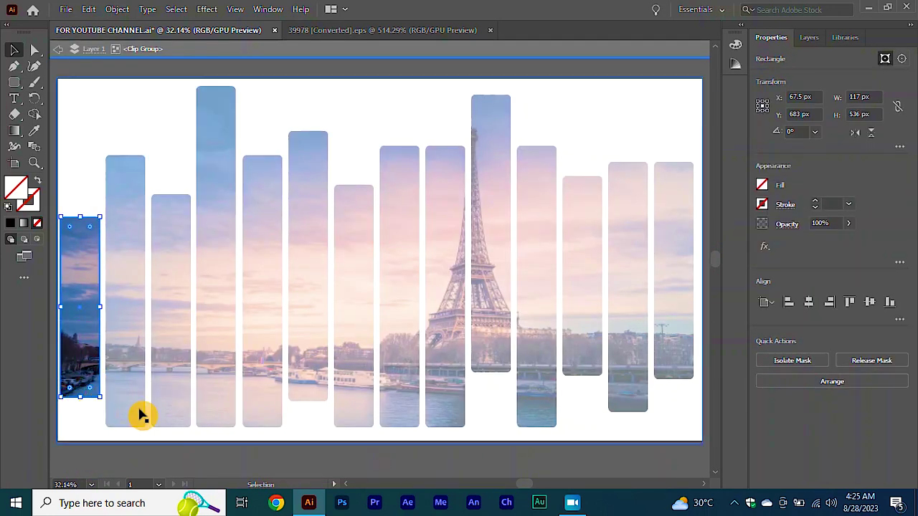
click(201, 47)
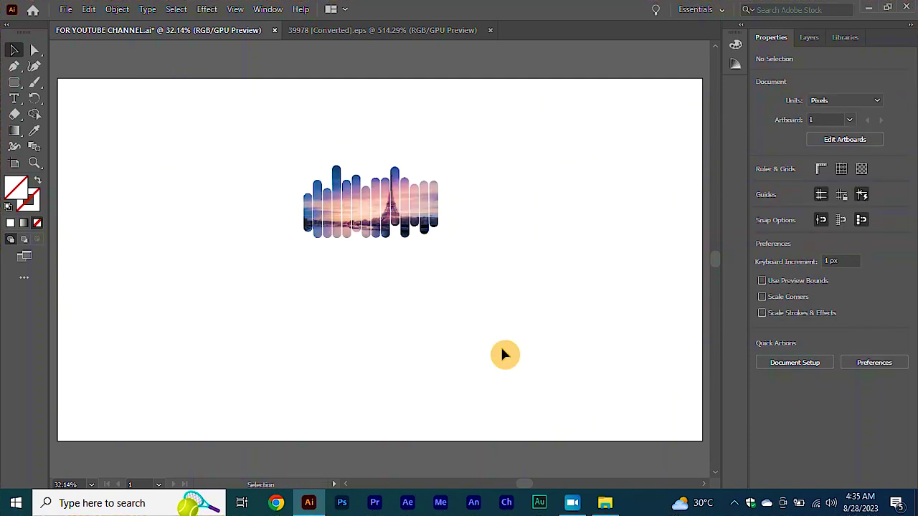
- Bring the white front-view T-shirt into the design, enlarged to about 855×1101 px
click(439, 31)
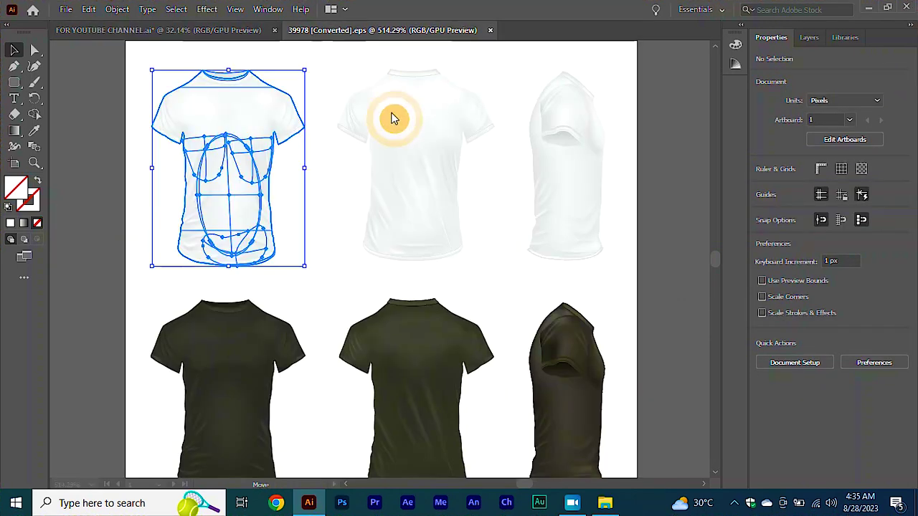
mouse_move(205, 175)
mouse_down()
mouse_move(266, 50)
mouse_move(326, 215)
mouse_up()
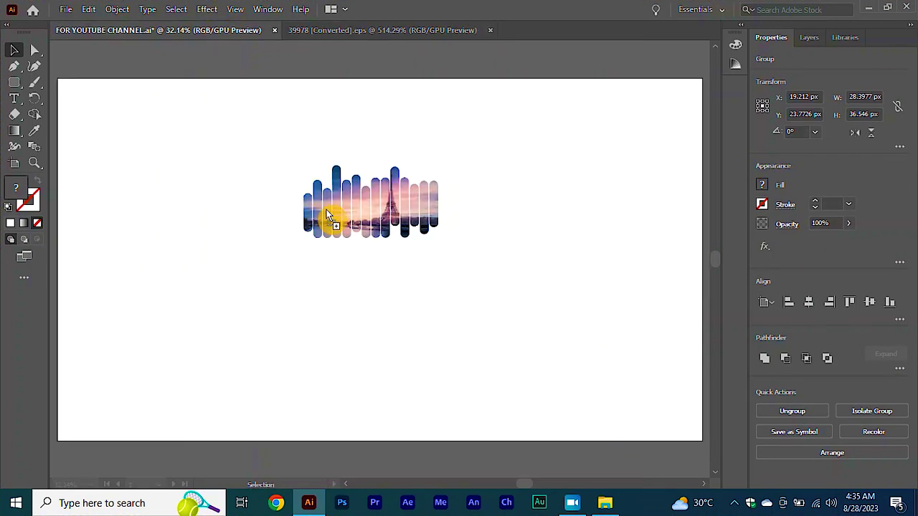
drag(387, 273, 507, 411)
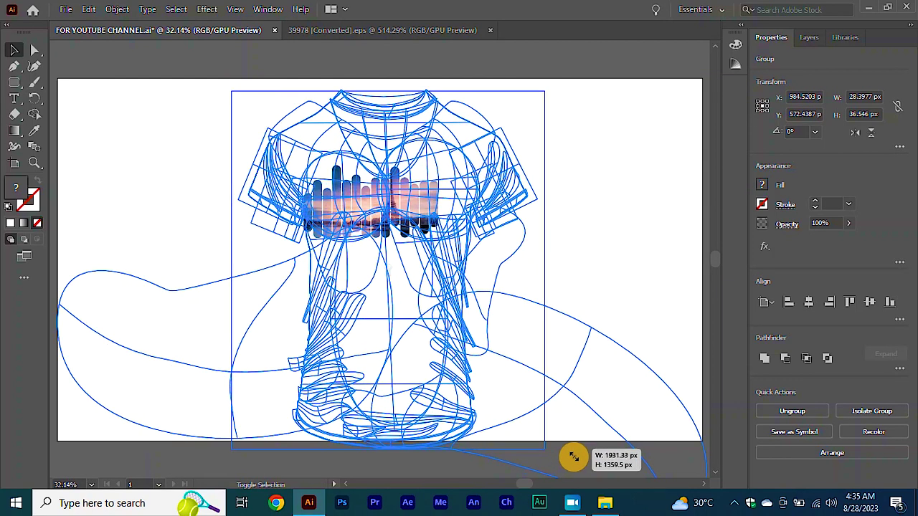
drag(557, 444, 531, 454)
key(Up)
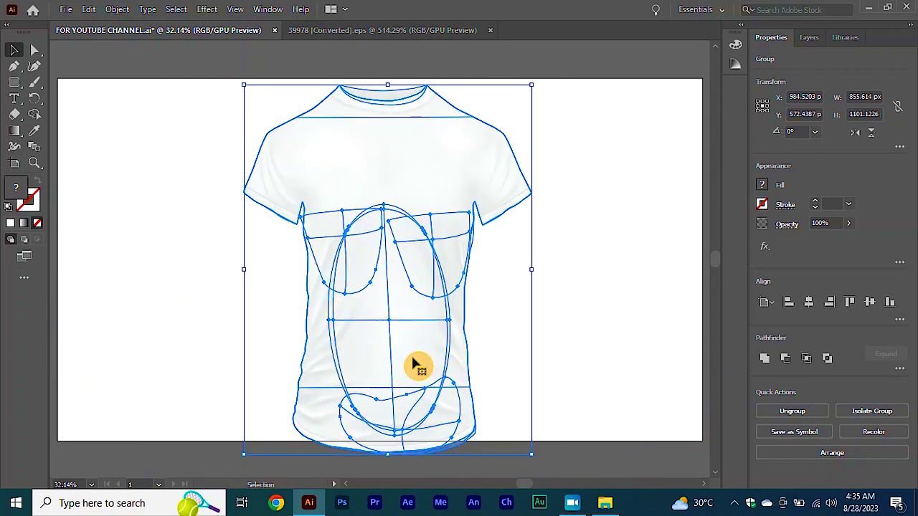
key(Up)
key(Up)
key(Up)
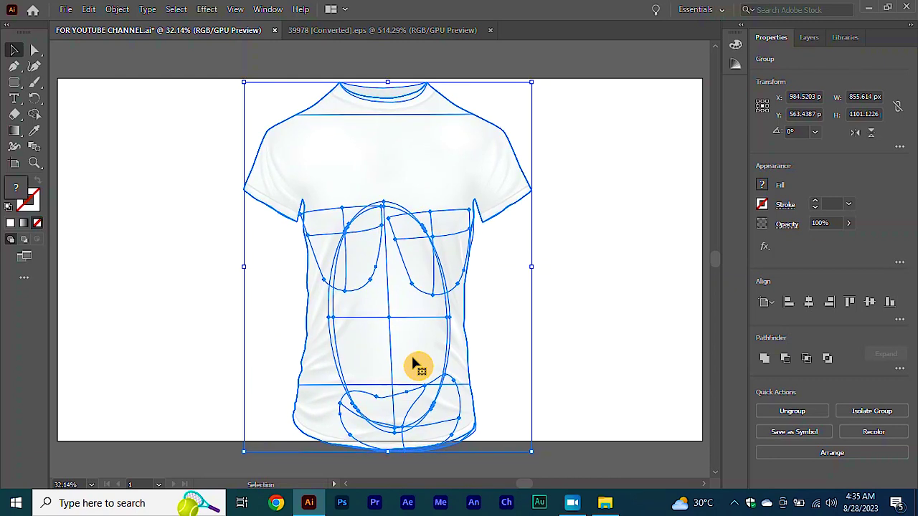
key(Up)
key(Up)
key(Up)
key(Up)
key(Up)
key(Up)
key(Up)
key(Up)
key(Up)
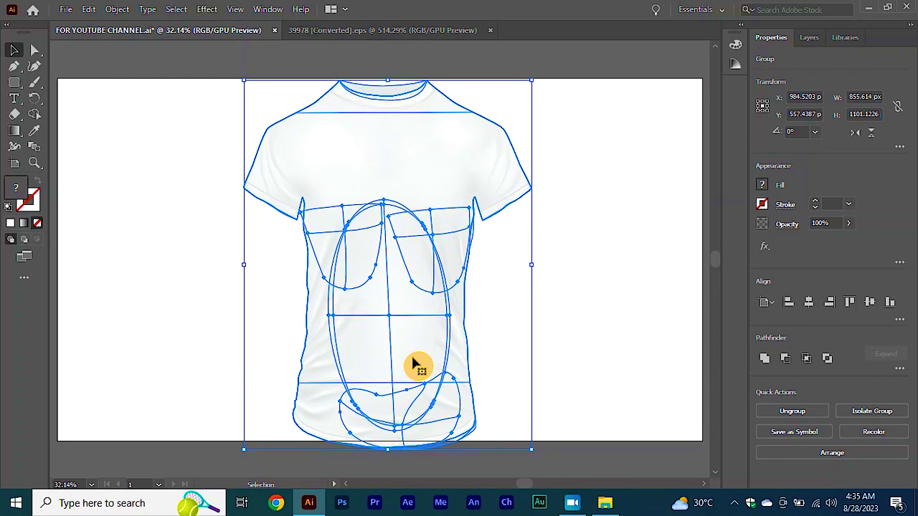
key(Up)
key(Up)
key(Up)
key(Up)
key(Up)
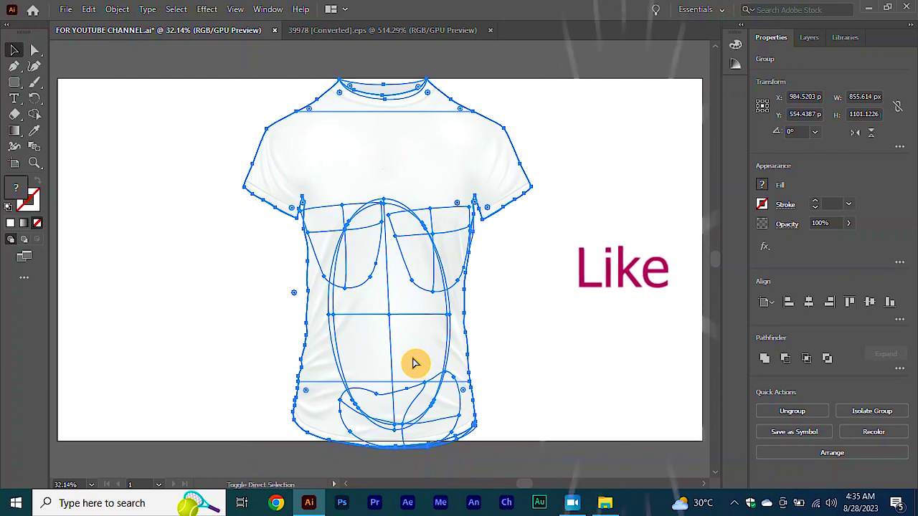
- Centre the striped Eiffel Tower graphic on the shirt's chest
mouse_move(389, 207)
mouse_down()
mouse_move(414, 209)
mouse_move(405, 205)
mouse_up()
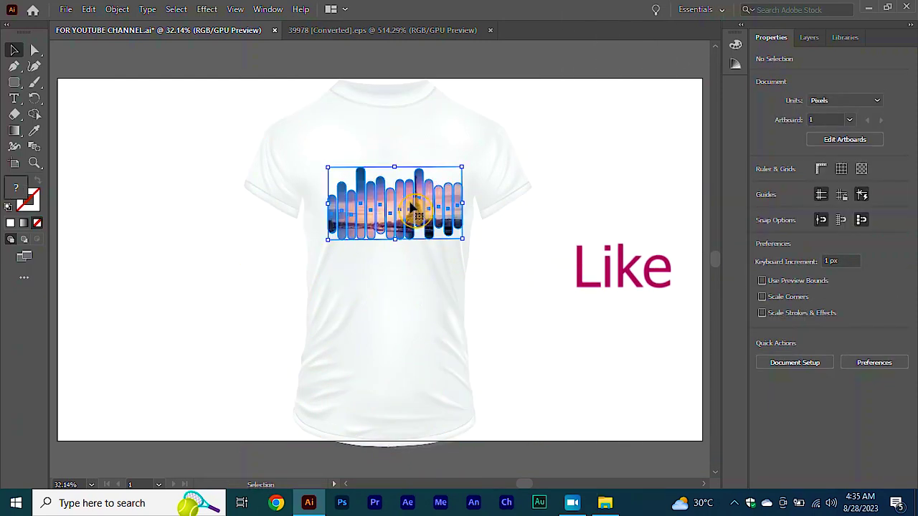
key(Left)
key(Left)
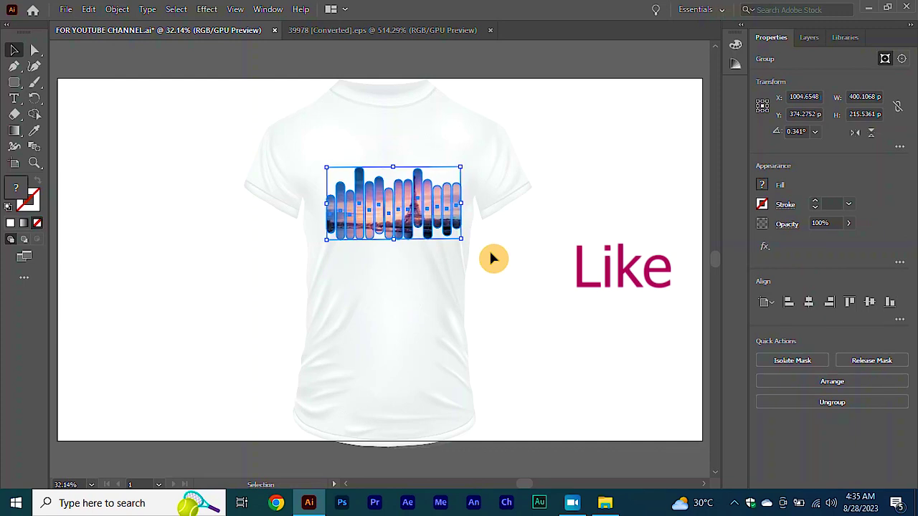
key(Left)
key(Left)
key(Left)
key(Left)
key(Left)
key(Left)
key(Left)
key(Left)
key(Left)
key(Left)
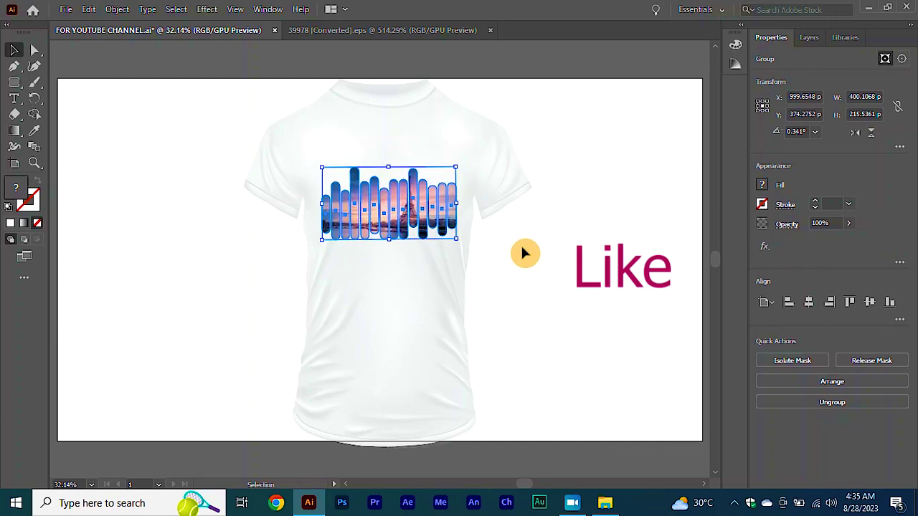
key(Left)
key(Left)
key(Left)
key(Left)
key(Left)
key(Left)
click(530, 256)
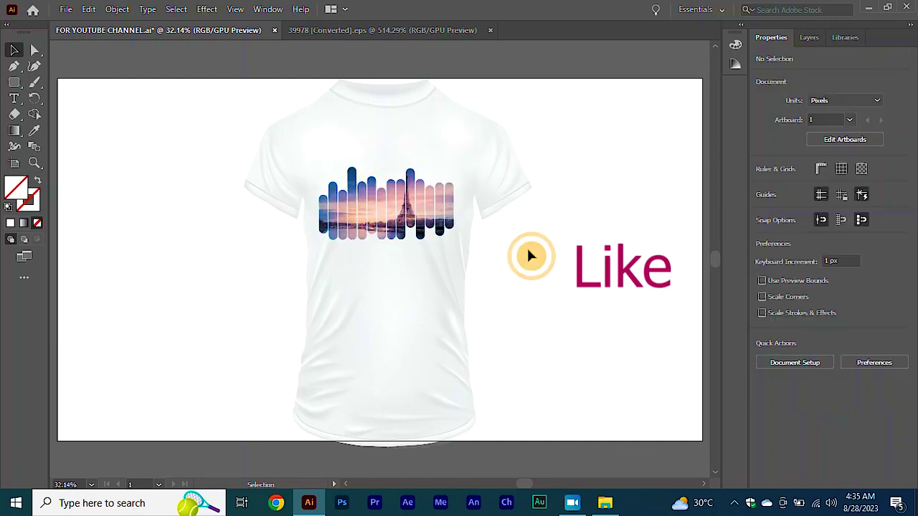
- Add 'TOWER' text and scale it to fit beneath the striped graphic
key(t)
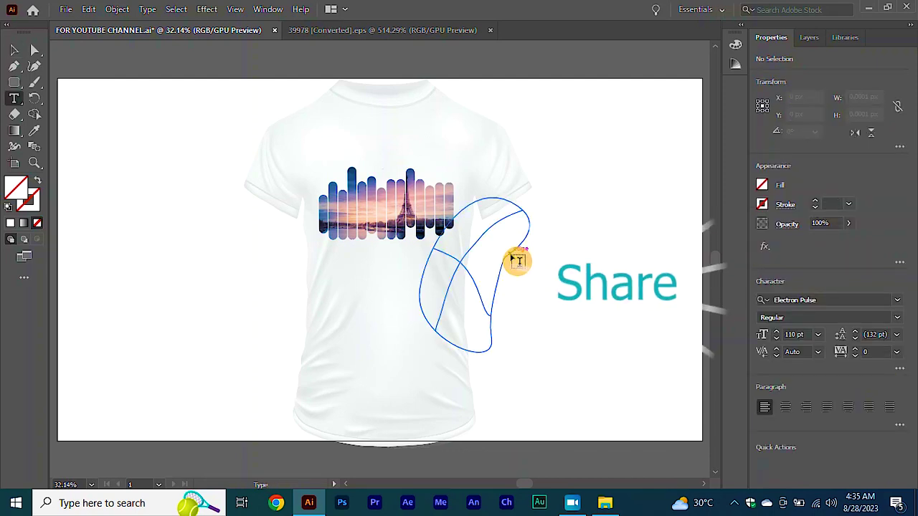
click(170, 231)
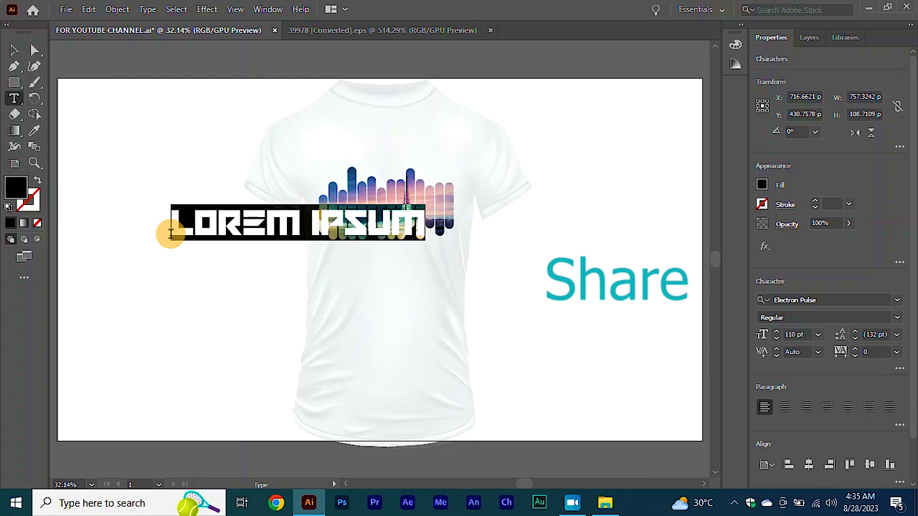
text(TOWER)
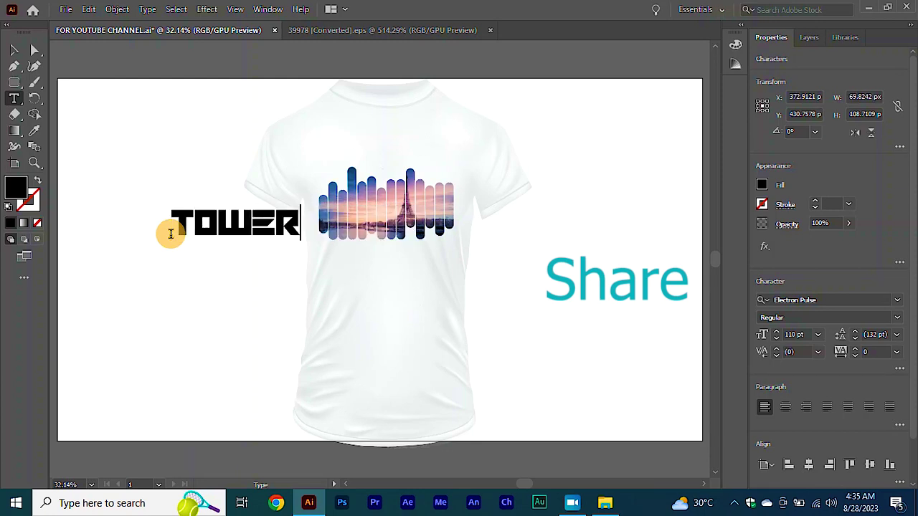
key(Escape)
drag(243, 225, 391, 262)
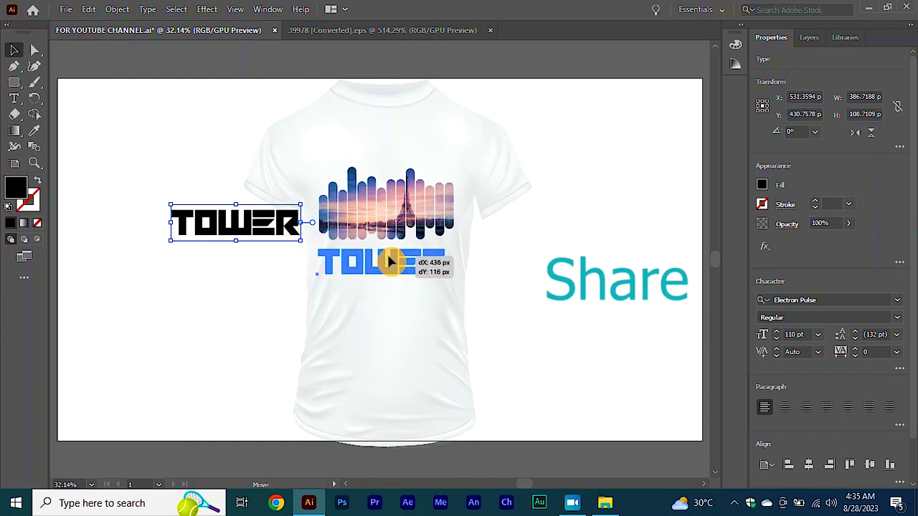
drag(390, 262, 392, 265)
drag(446, 276, 441, 277)
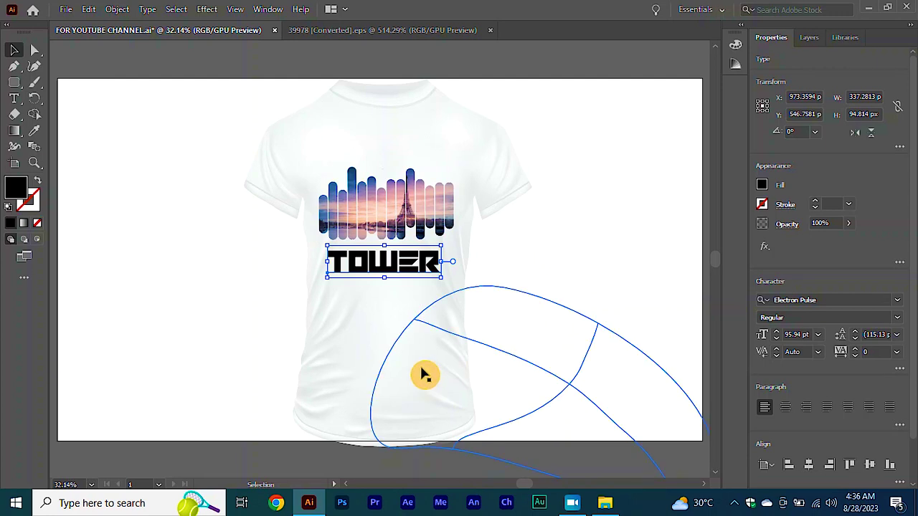
drag(574, 225, 629, 425)
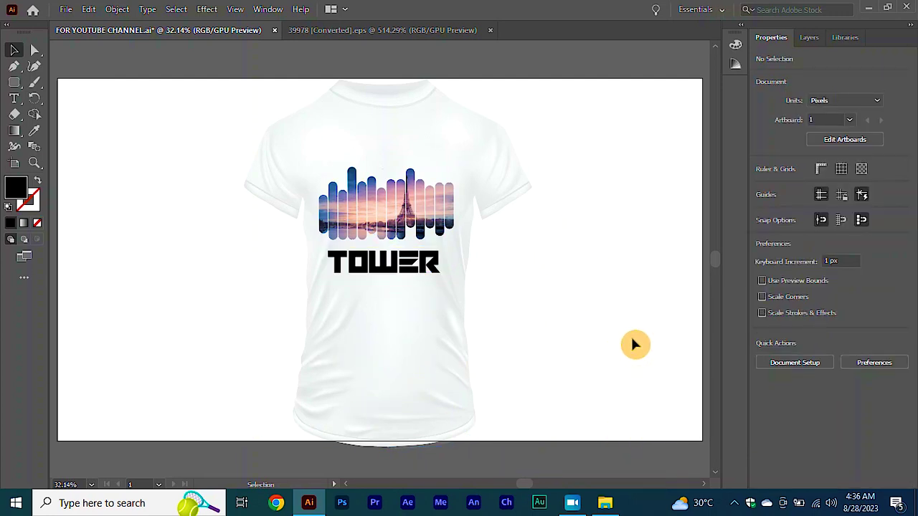
- Start resizing the T-shirt mockup, then cancel and deselect it
click(442, 400)
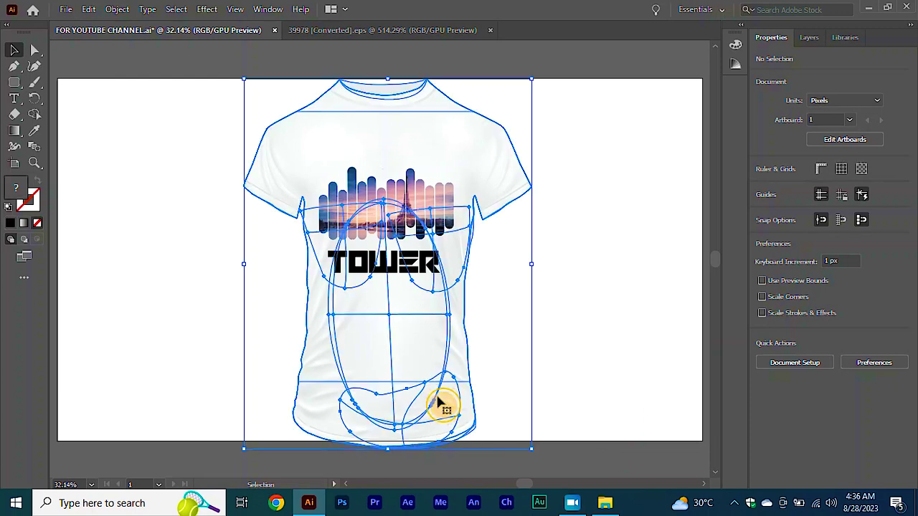
drag(532, 453, 524, 447)
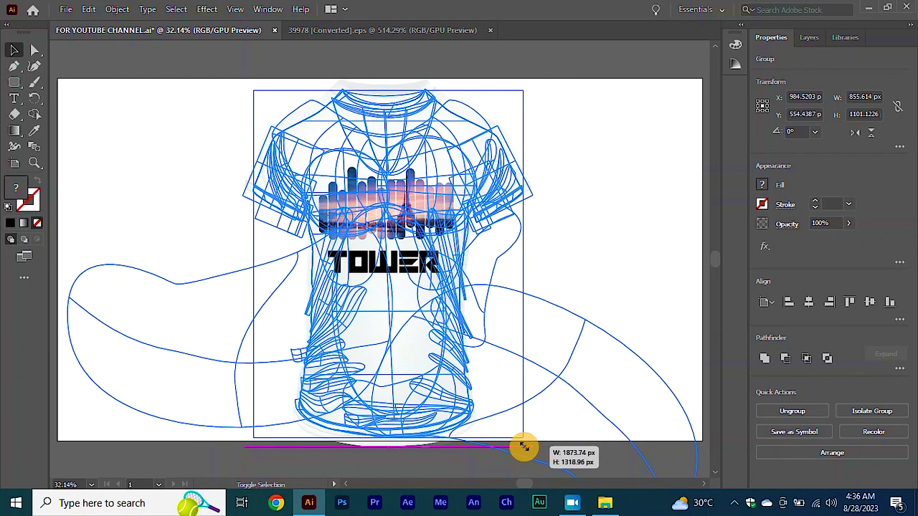
key(Escape)
click(582, 324)
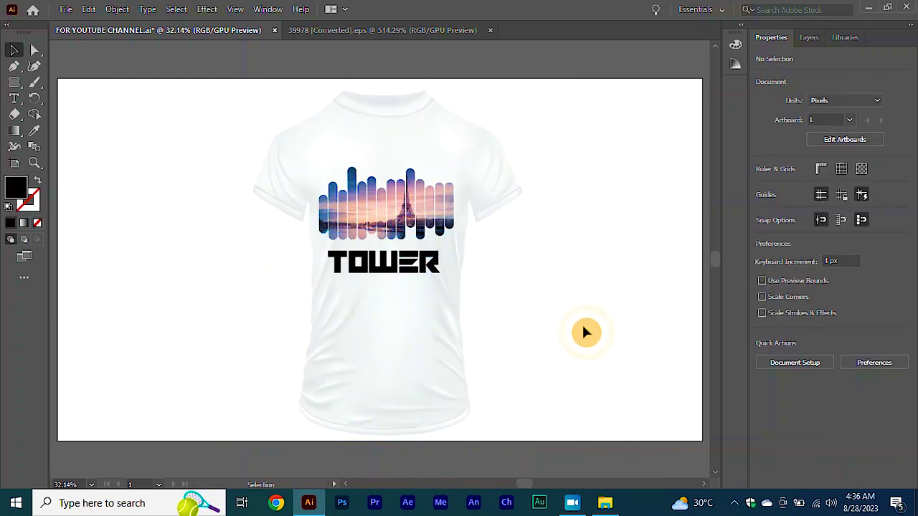